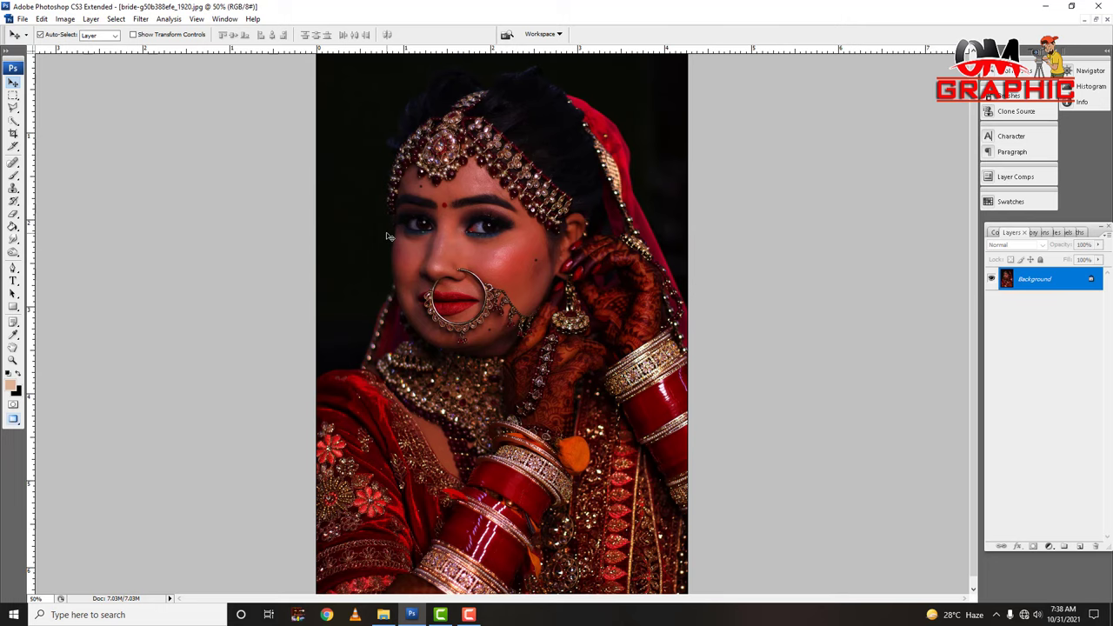
Step: Duplicate the Background layer as Layer 1 and zoom in on the bride's face
key(ctrl+j)
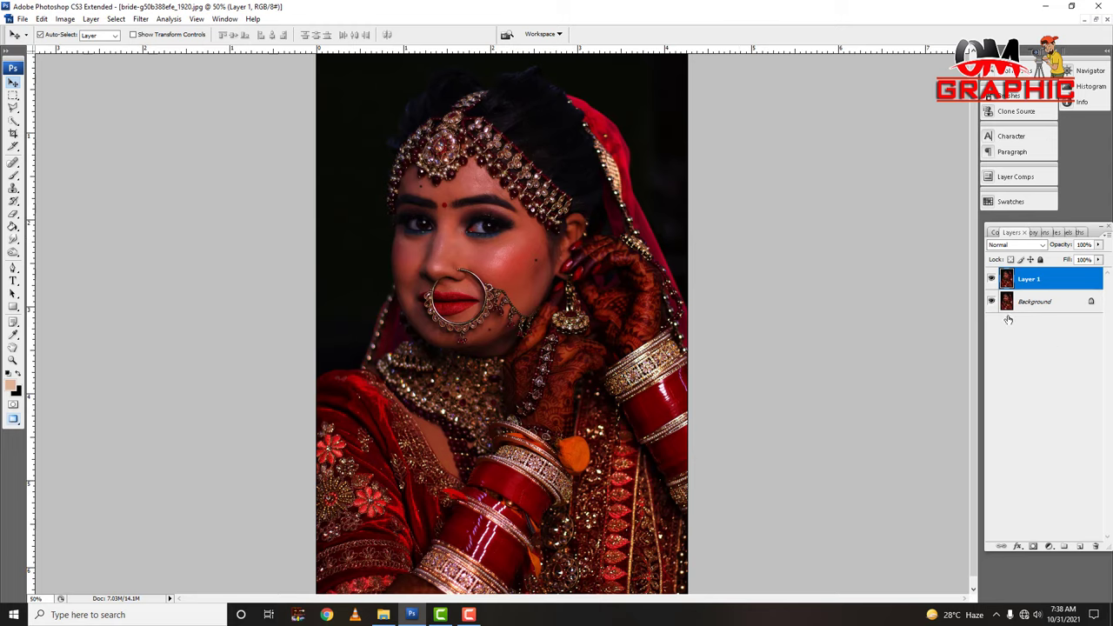
key(ctrl+plus)
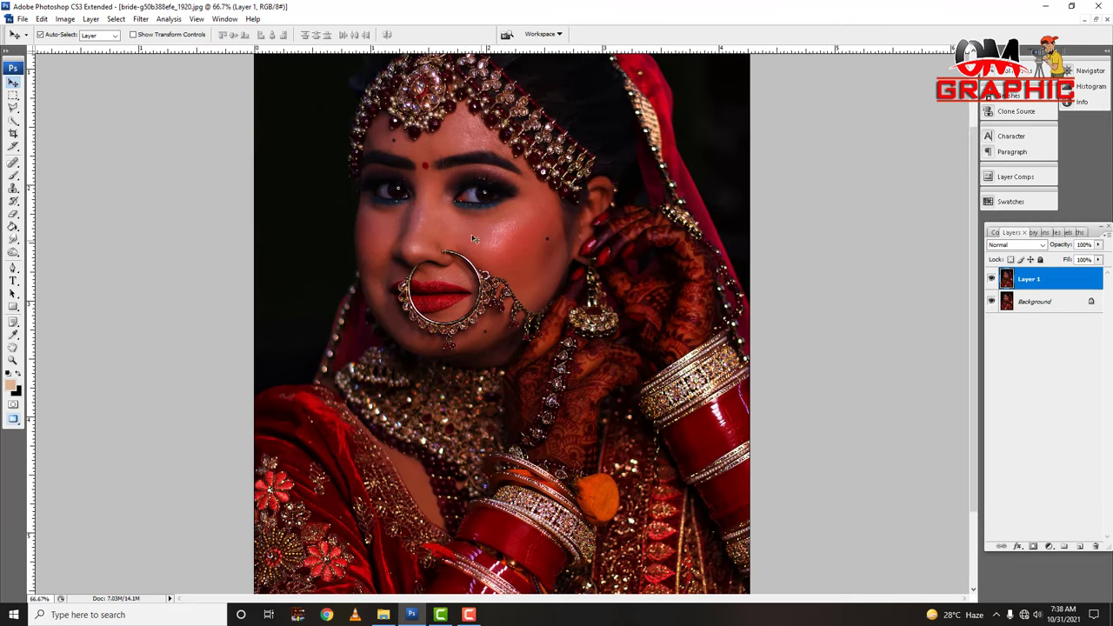
drag(367, 195, 415, 256)
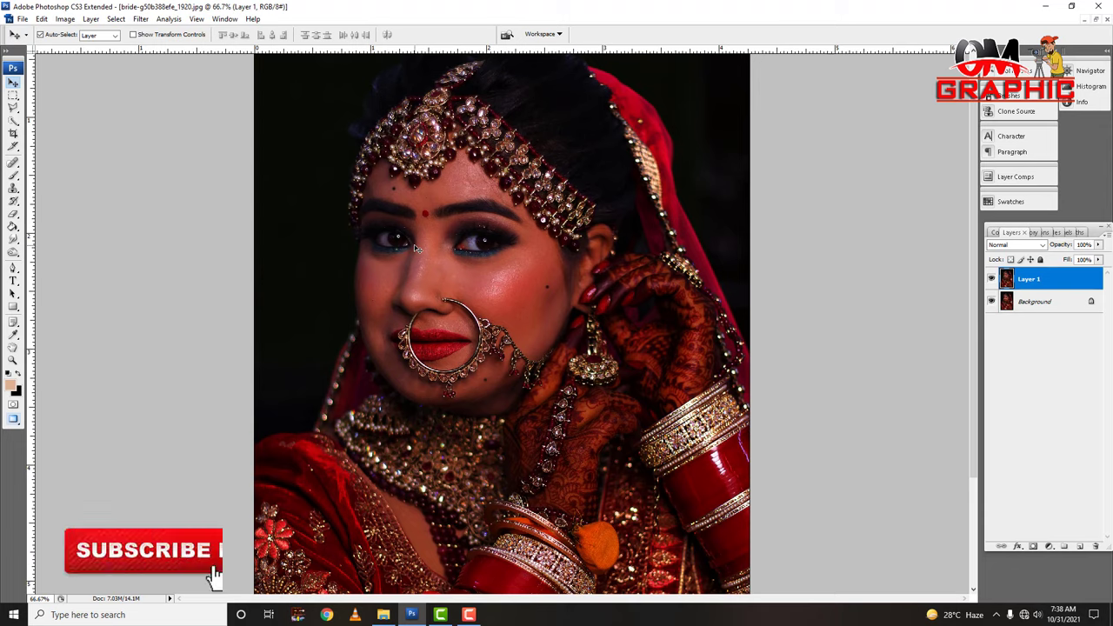
click(40, 18)
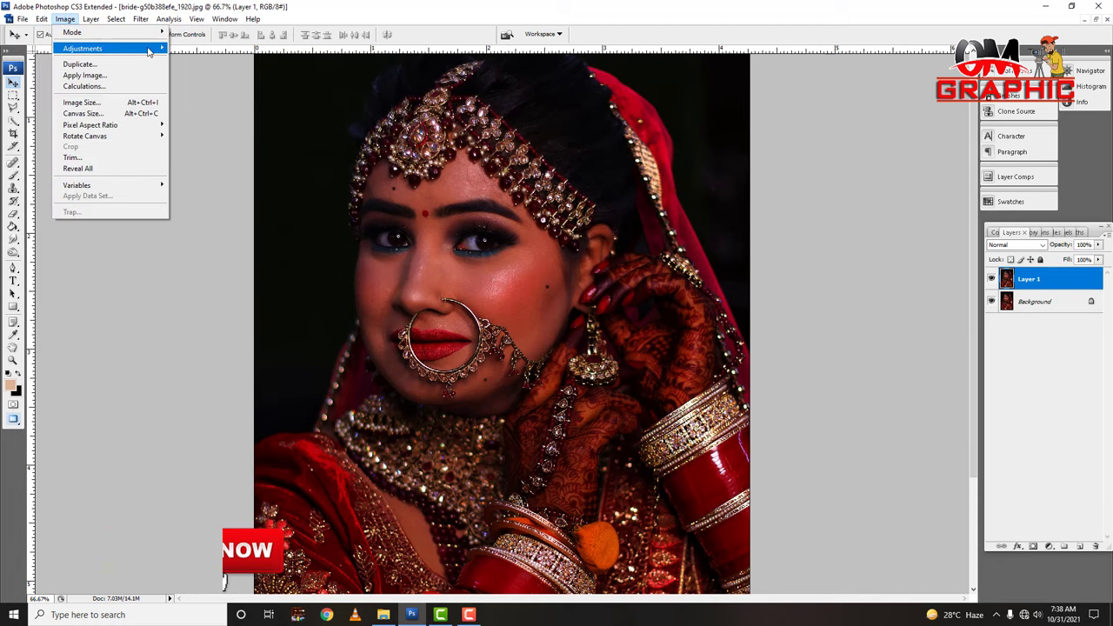
Step: Apply a Curves adjustment lifting input 32 to output 56 to brighten the portrait
mouse_move(82, 49)
click(201, 92)
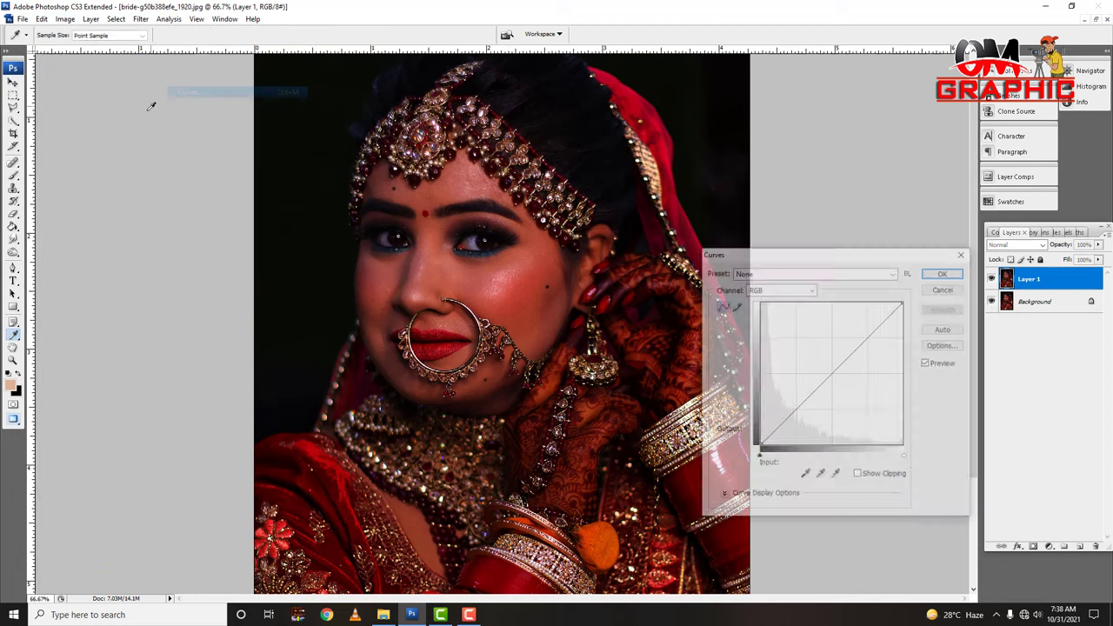
drag(848, 259, 890, 228)
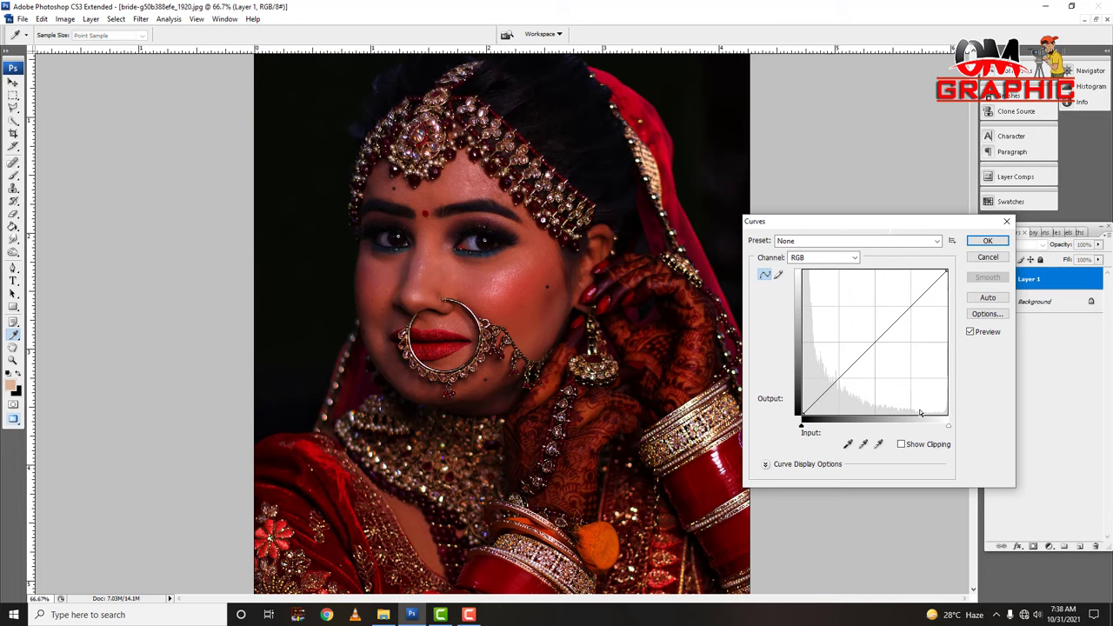
drag(822, 389, 820, 380)
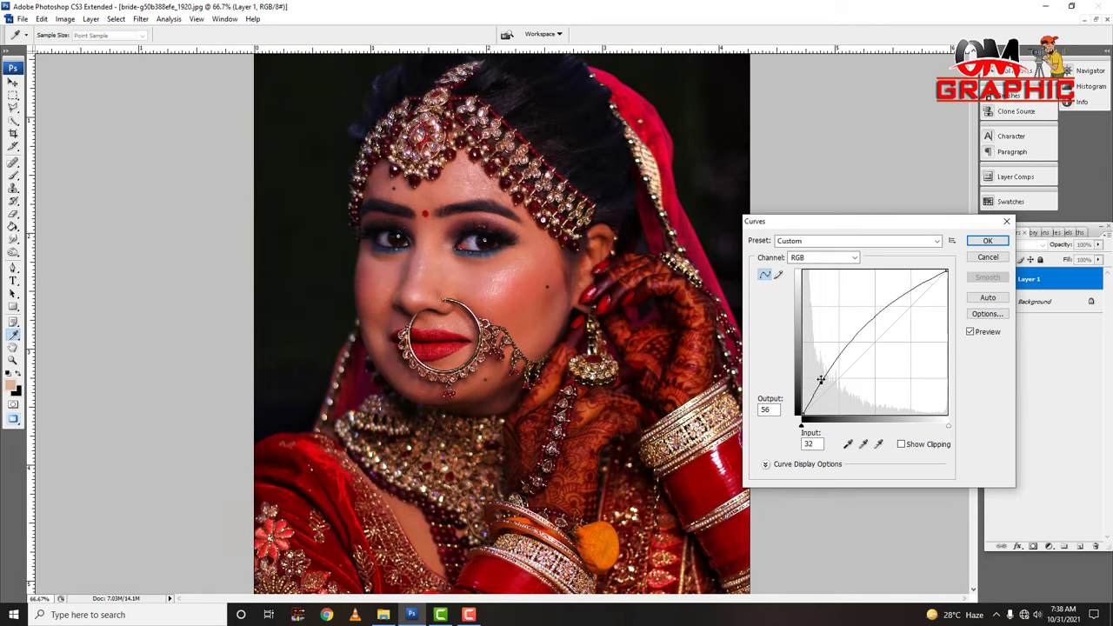
click(982, 241)
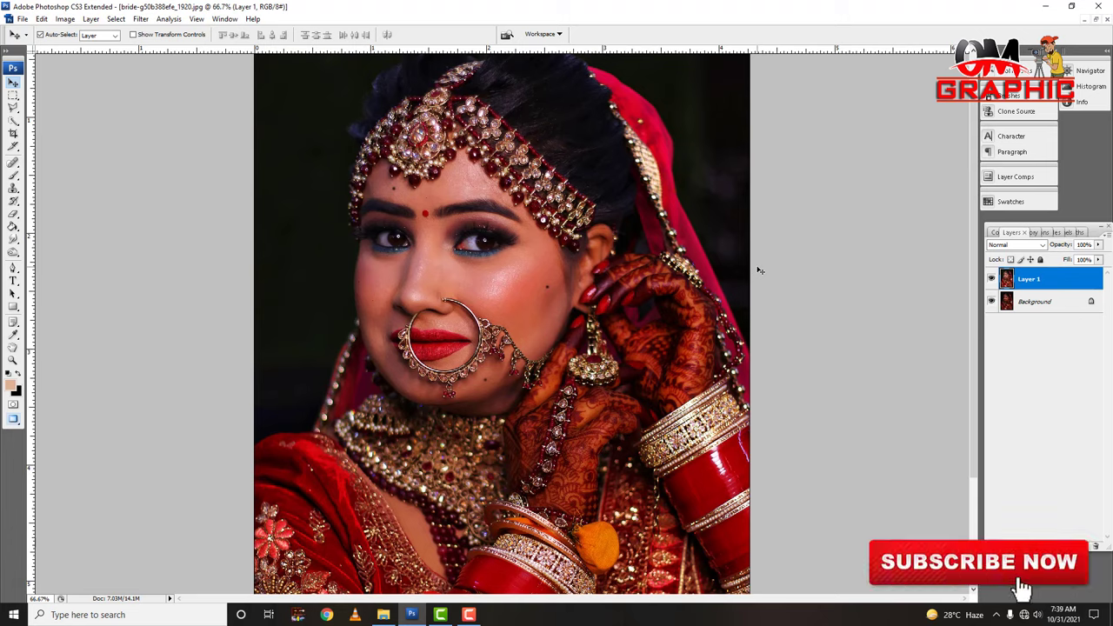
Step: Apply Levels with input values 8, 1.38 and 239 to Layer 1
key(ctrl+l)
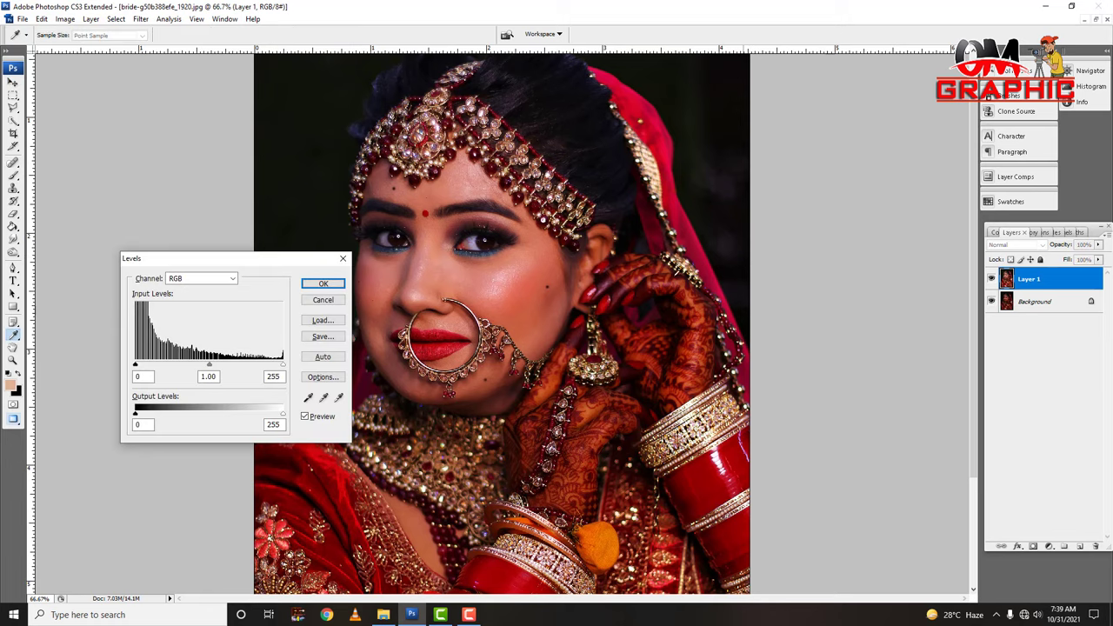
drag(260, 259, 631, 277)
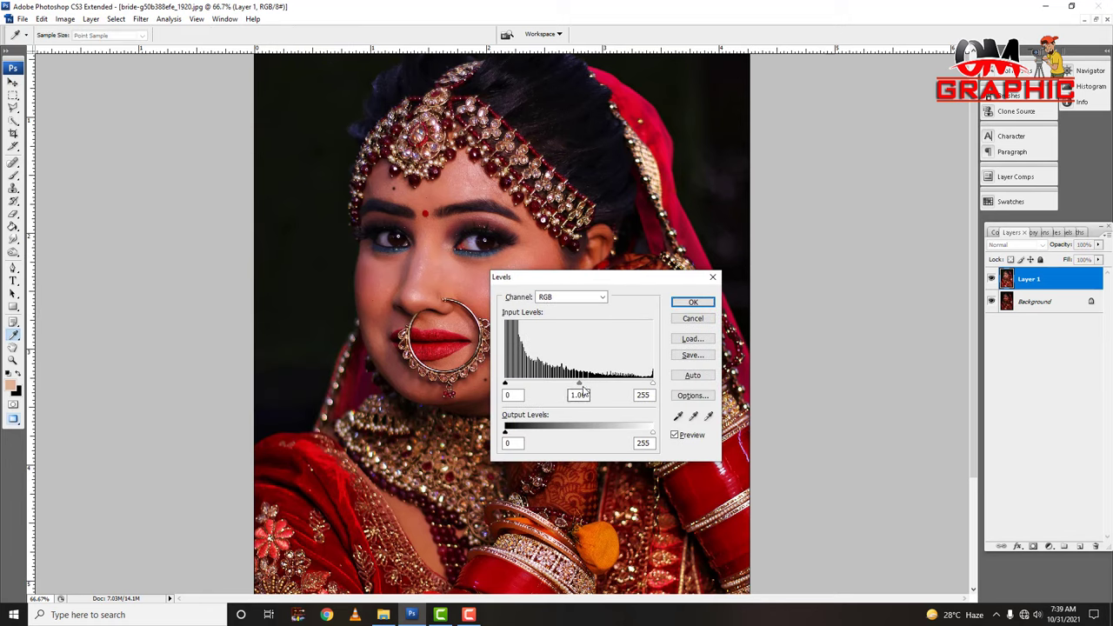
drag(652, 383, 643, 384)
drag(573, 384, 512, 385)
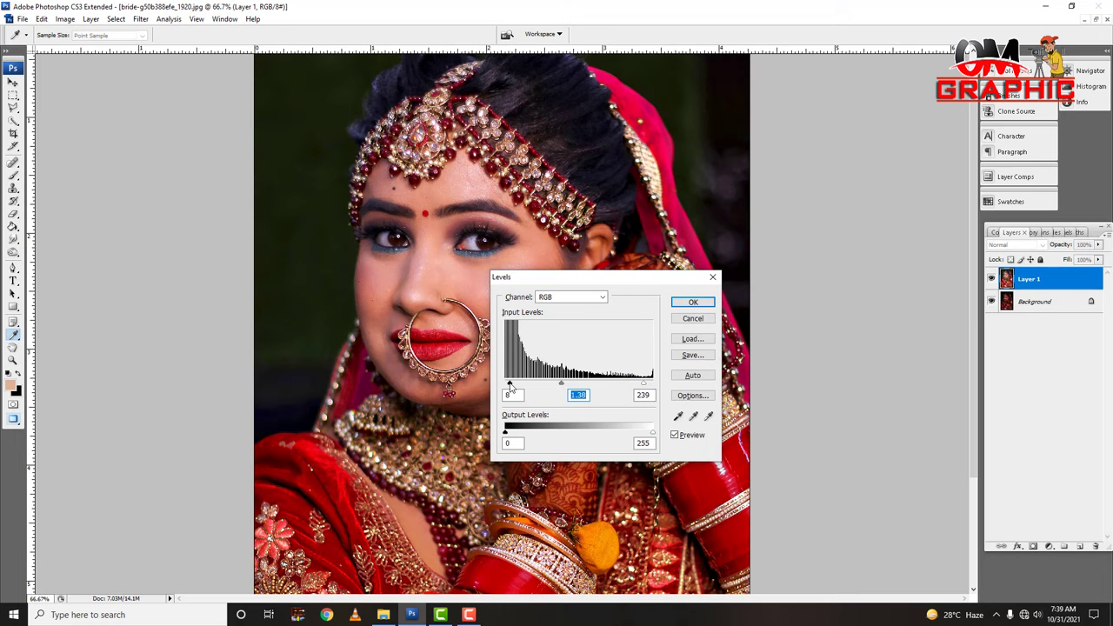
click(510, 384)
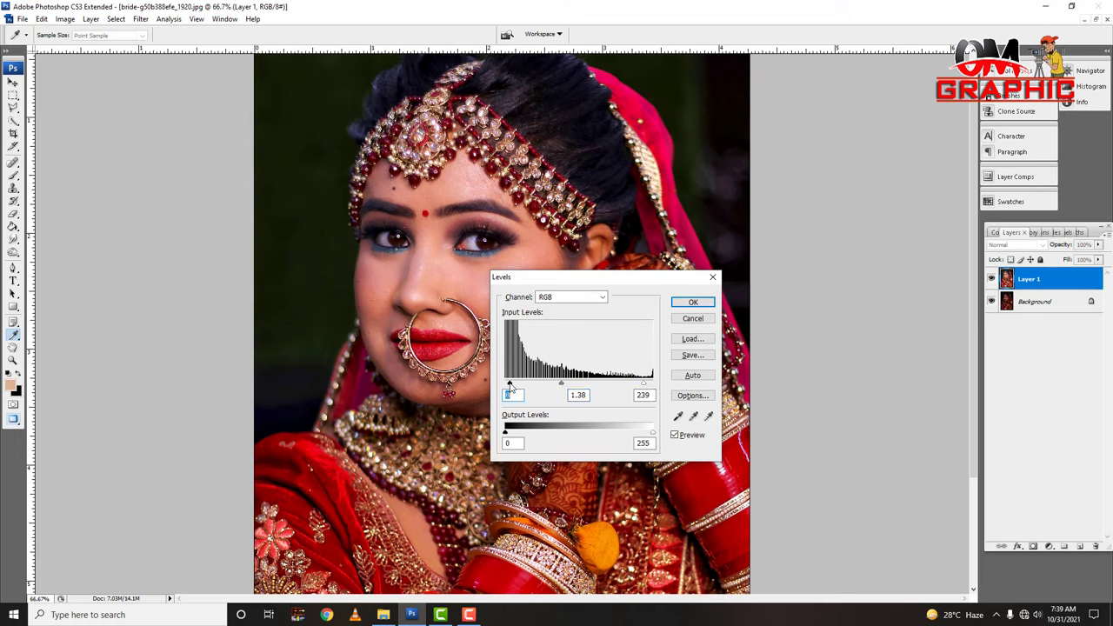
click(696, 303)
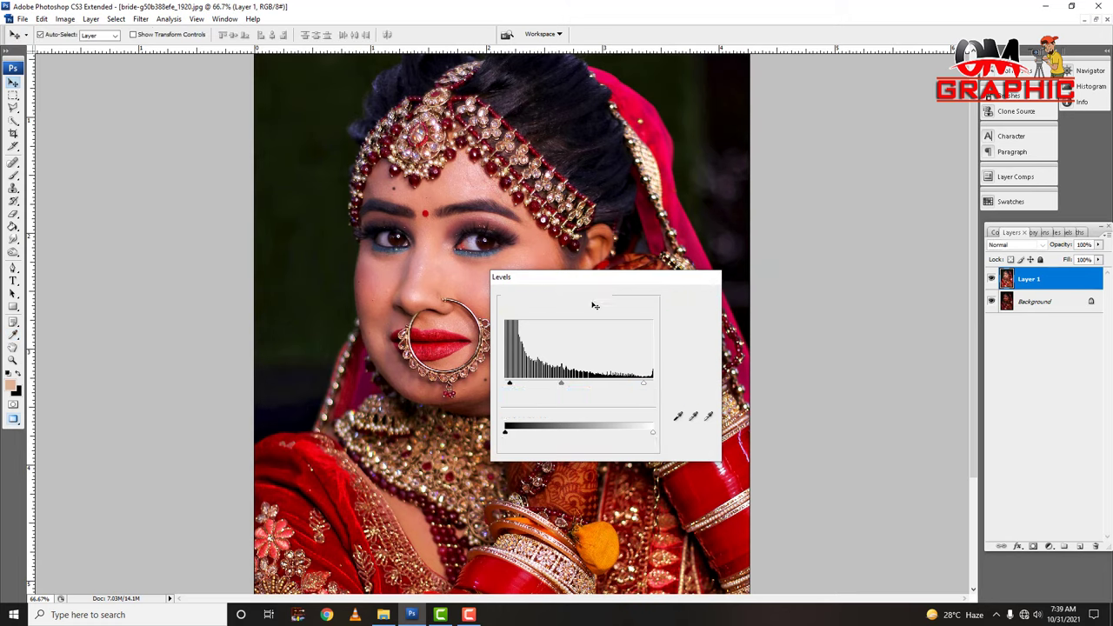
Step: Compare the adjusted image against the original and inspect the face up close
alt+click(990, 301)
alt+click(990, 301)
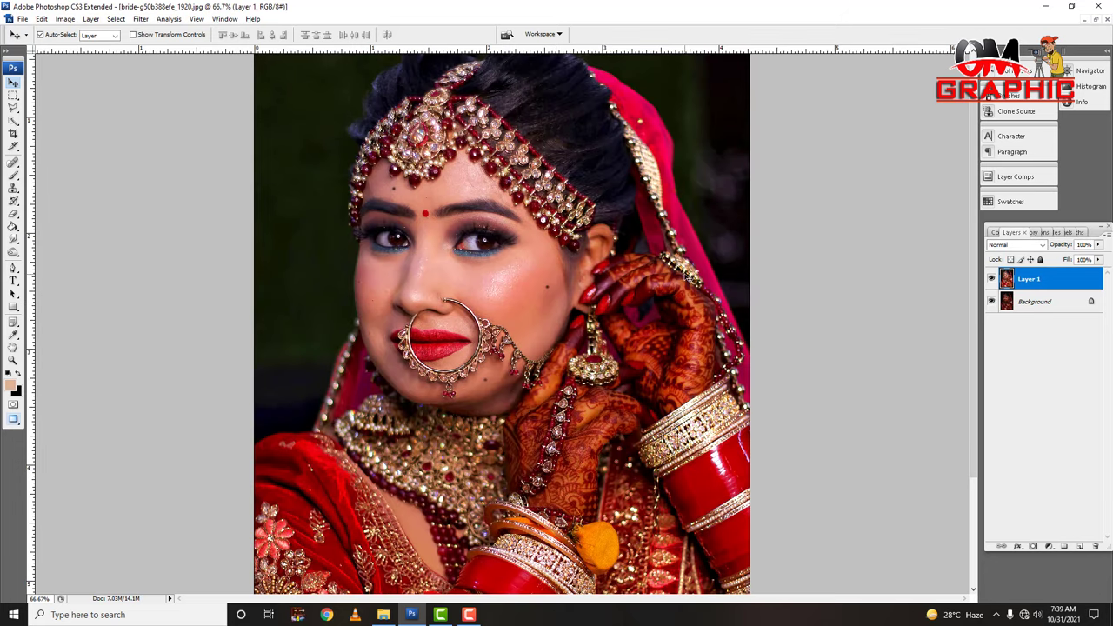
key(ctrl+plus)
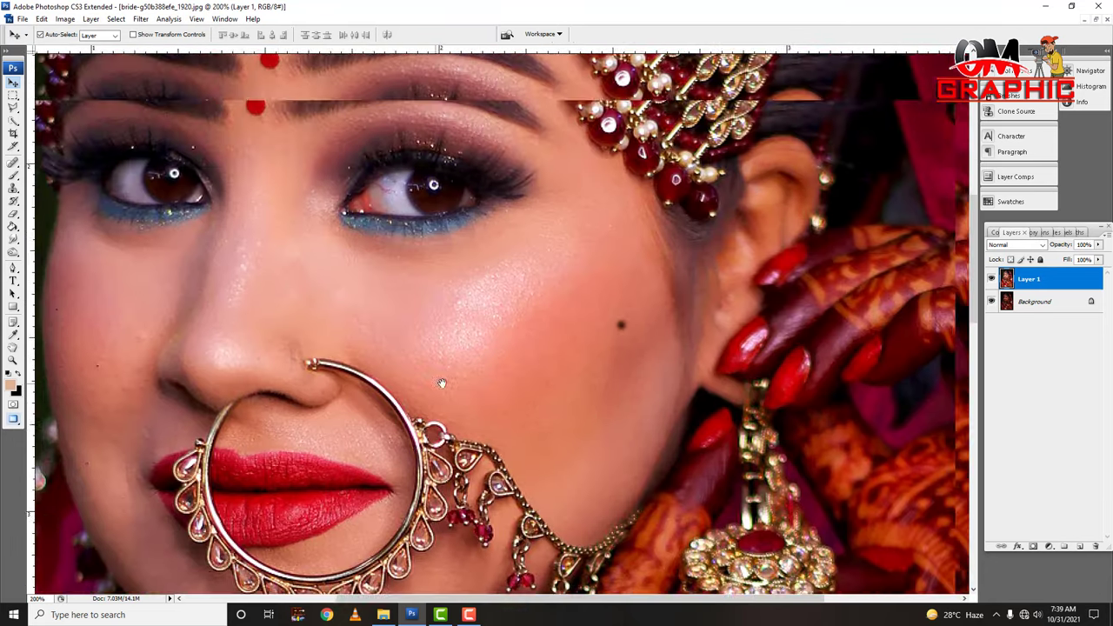
drag(443, 385, 598, 476)
drag(611, 353, 565, 136)
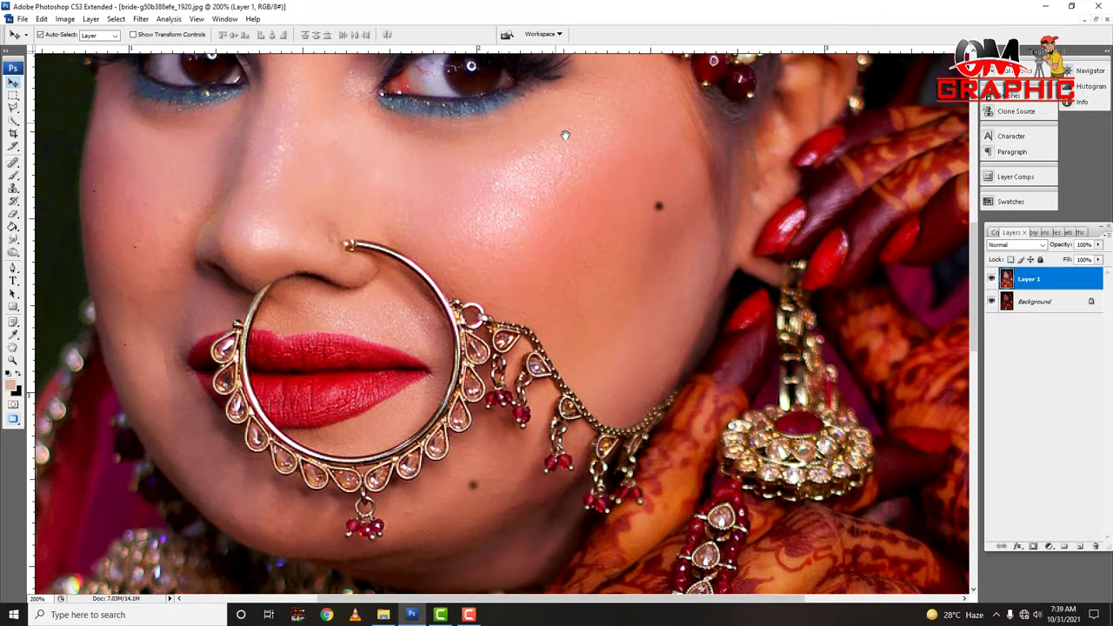
key(ctrl+minus)
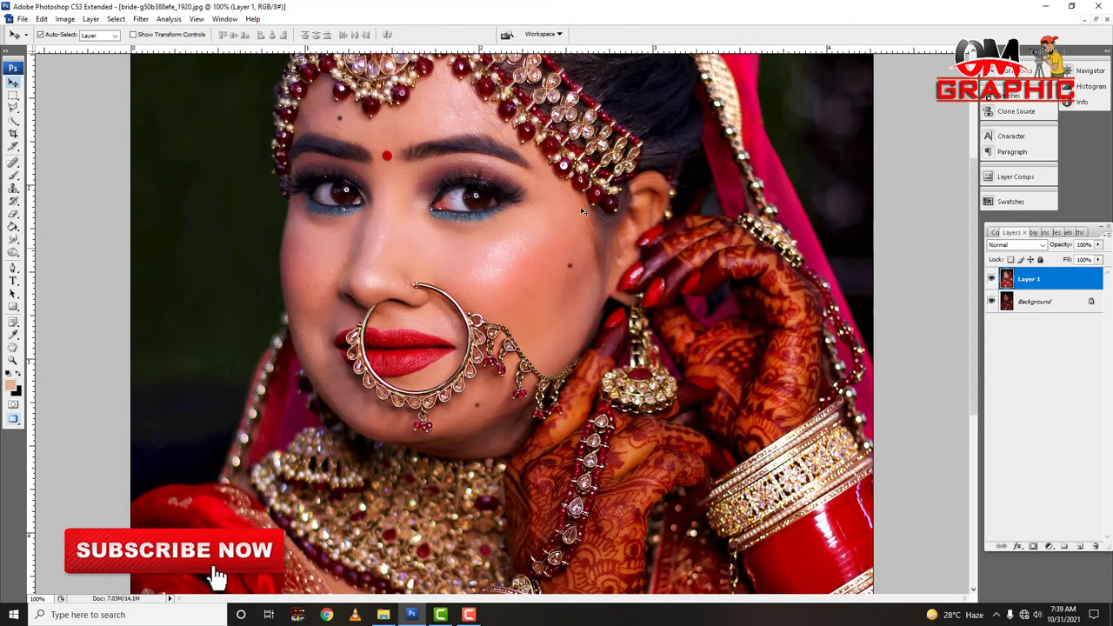
Step: Select the Spot Healing Brush with a 25 px diameter
click(14, 163)
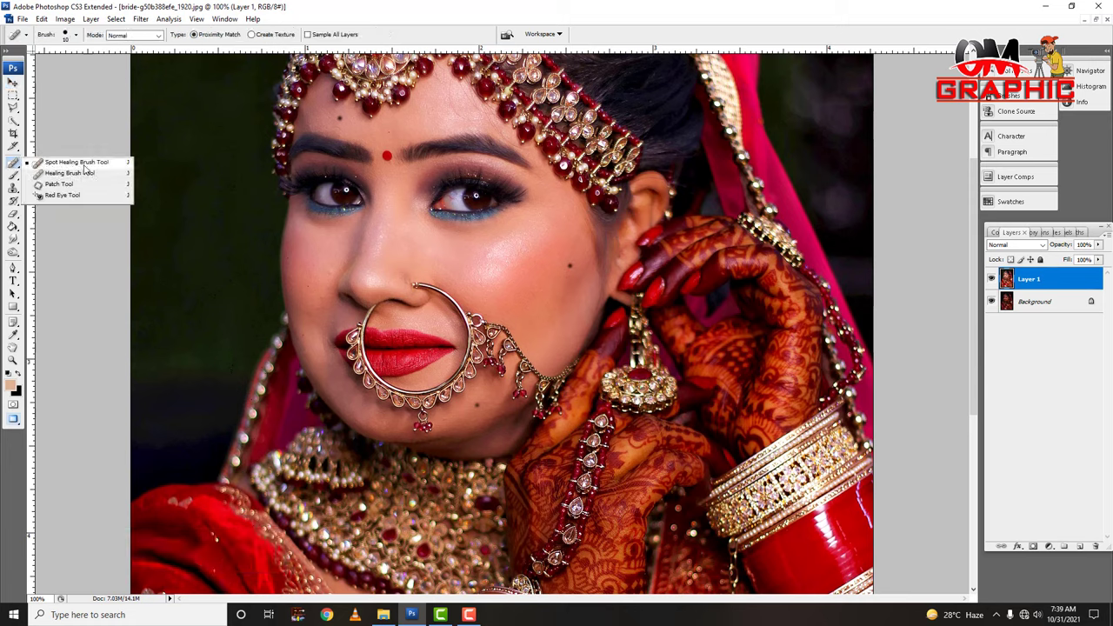
click(103, 166)
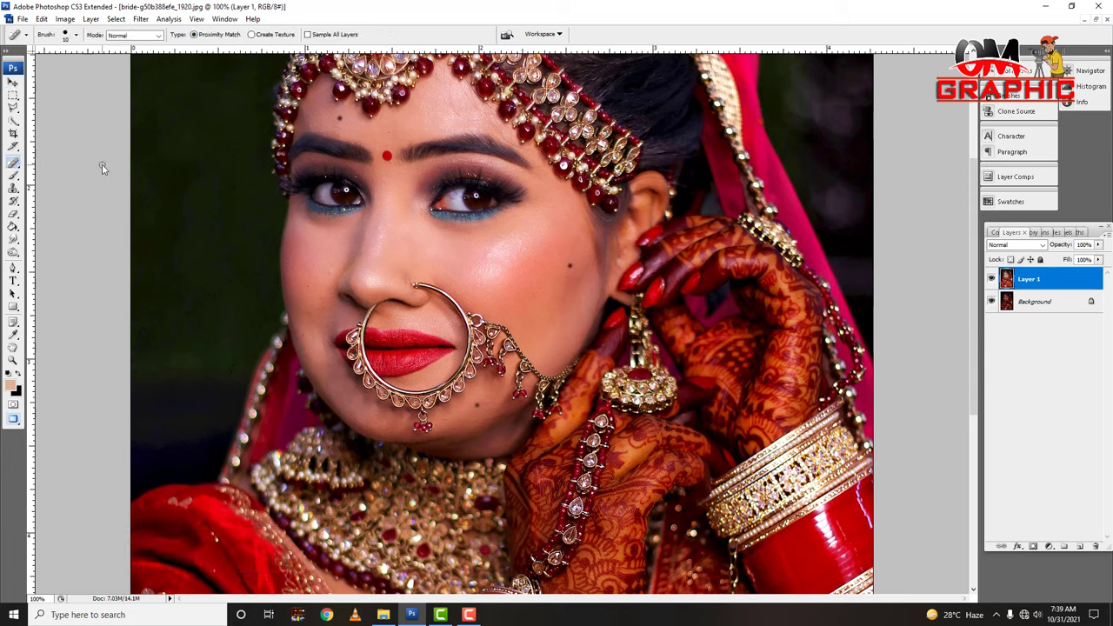
right_click(512, 254)
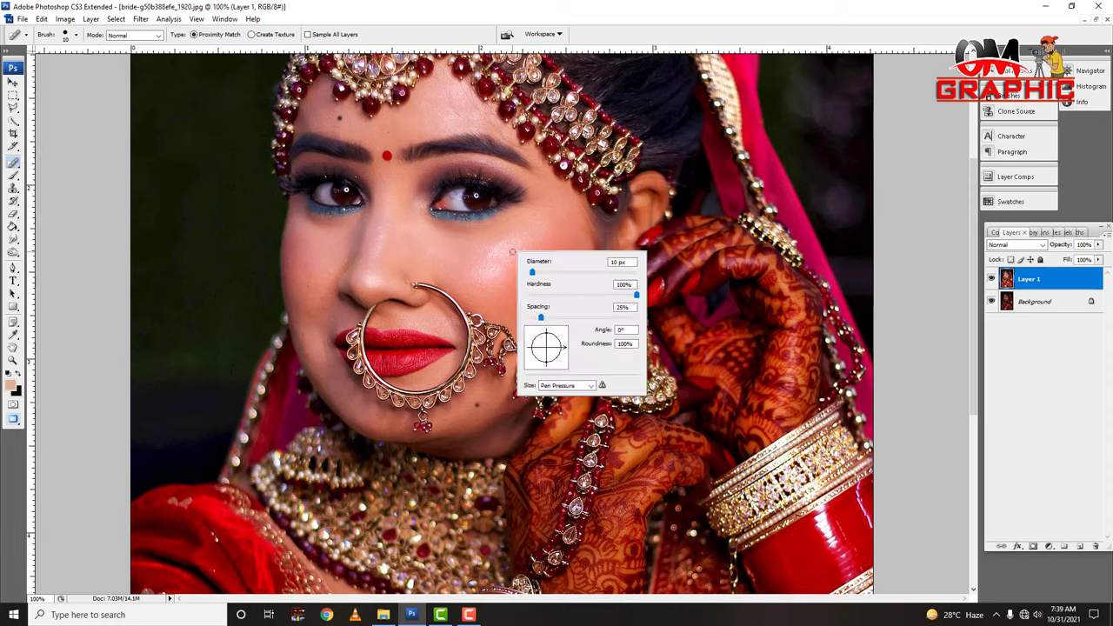
drag(532, 272, 547, 272)
drag(548, 272, 540, 272)
key(Return)
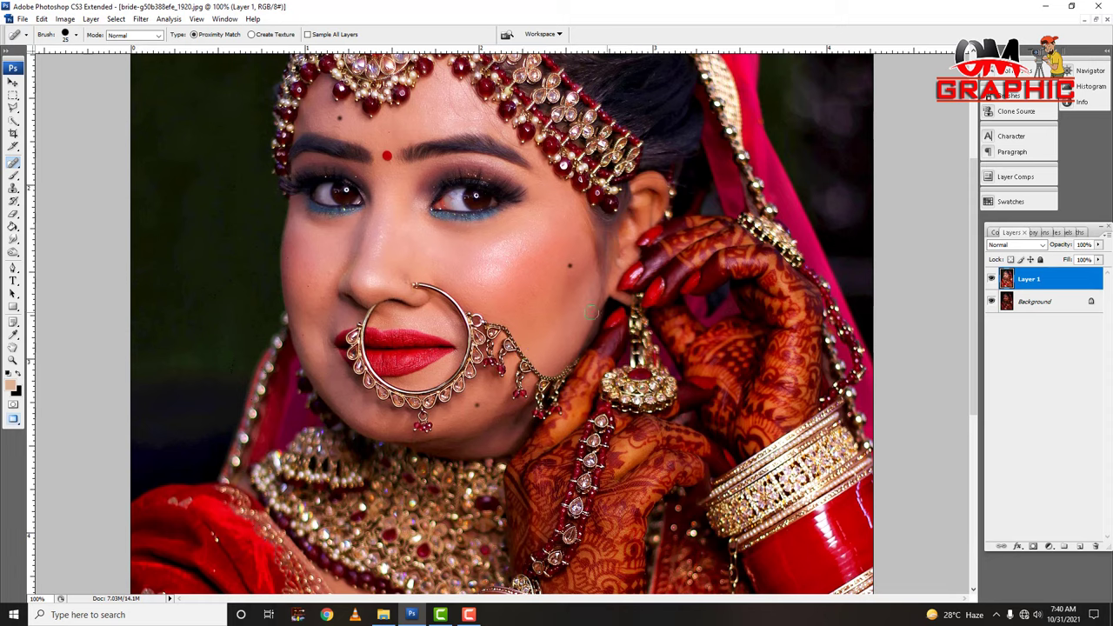
Step: Switch to the Healing Brush Tool
right_click(14, 162)
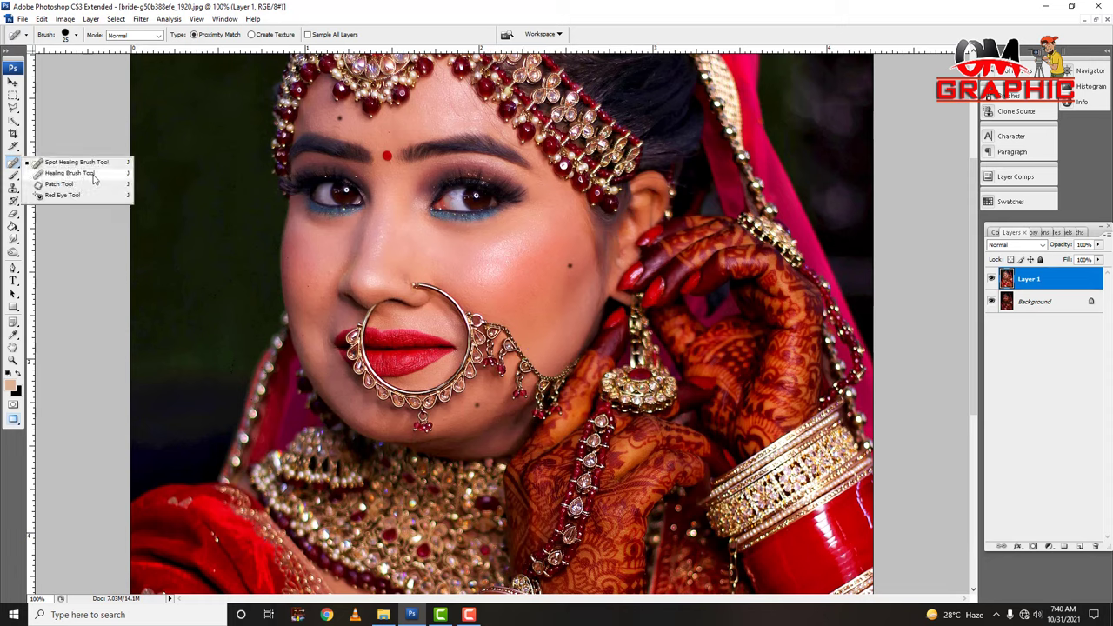
click(94, 174)
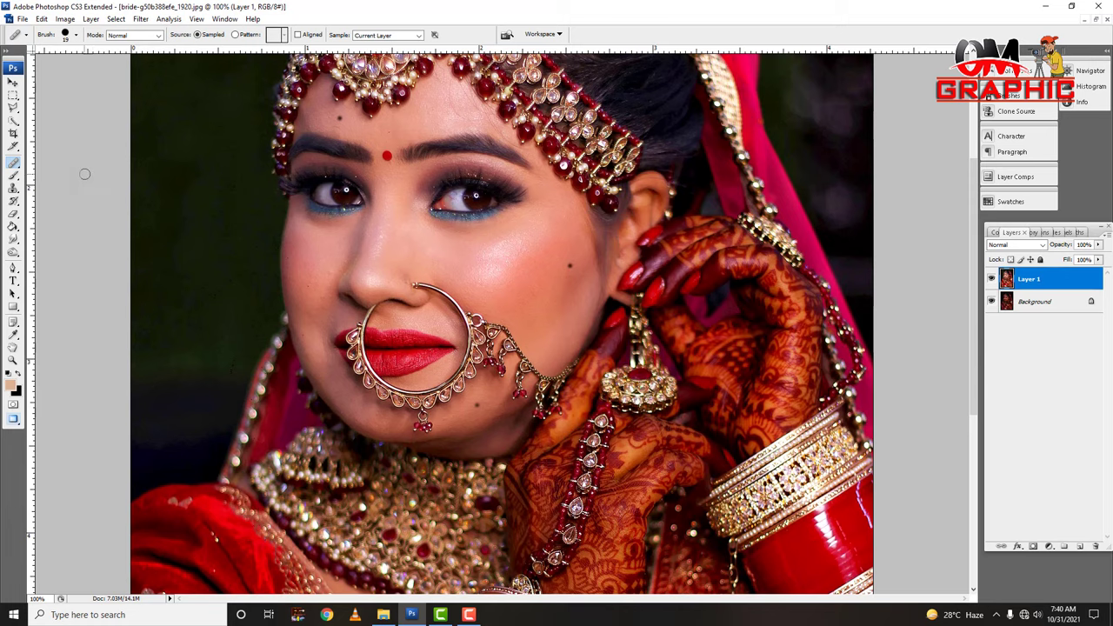
right_click(15, 163)
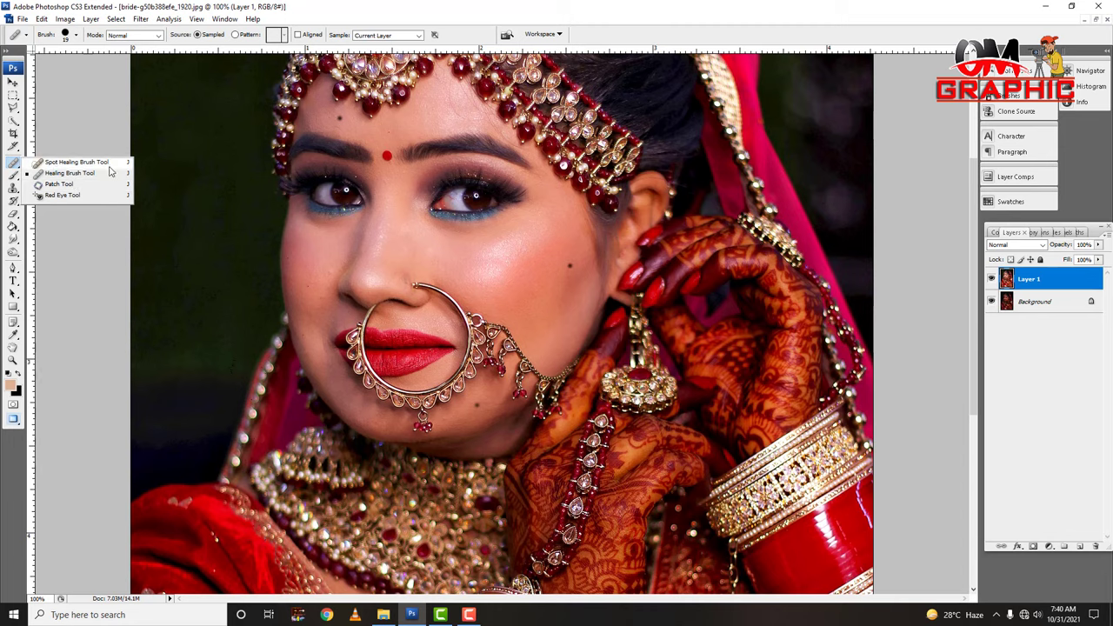
Step: Patch away the cheek mole and the blemish near the chin at 200% zoom
click(65, 189)
key(ctrl+plus)
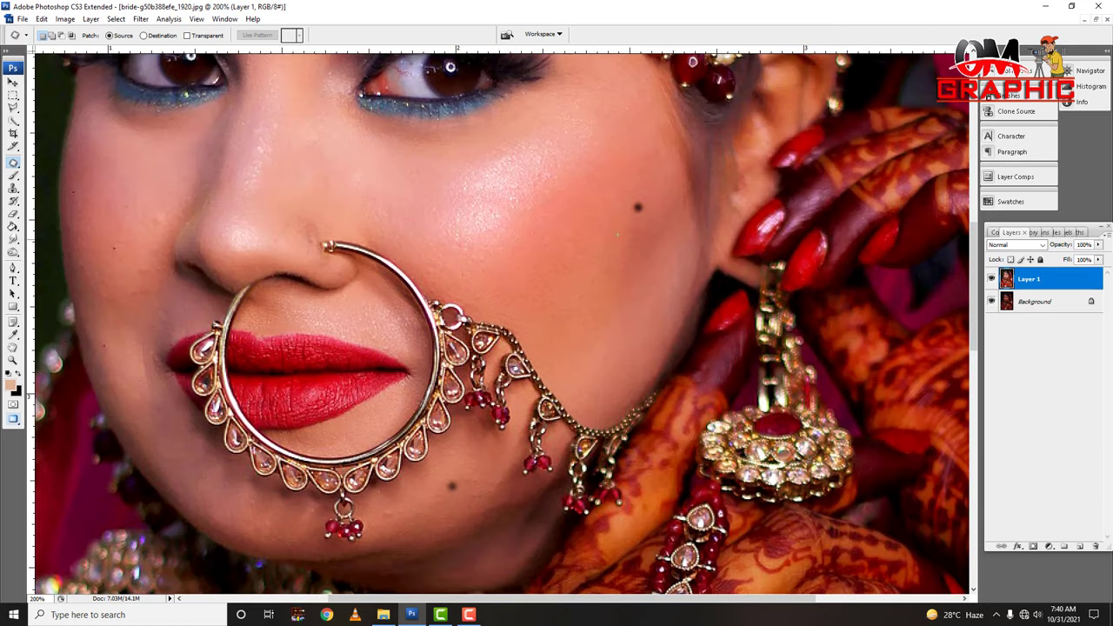
drag(637, 198, 549, 205)
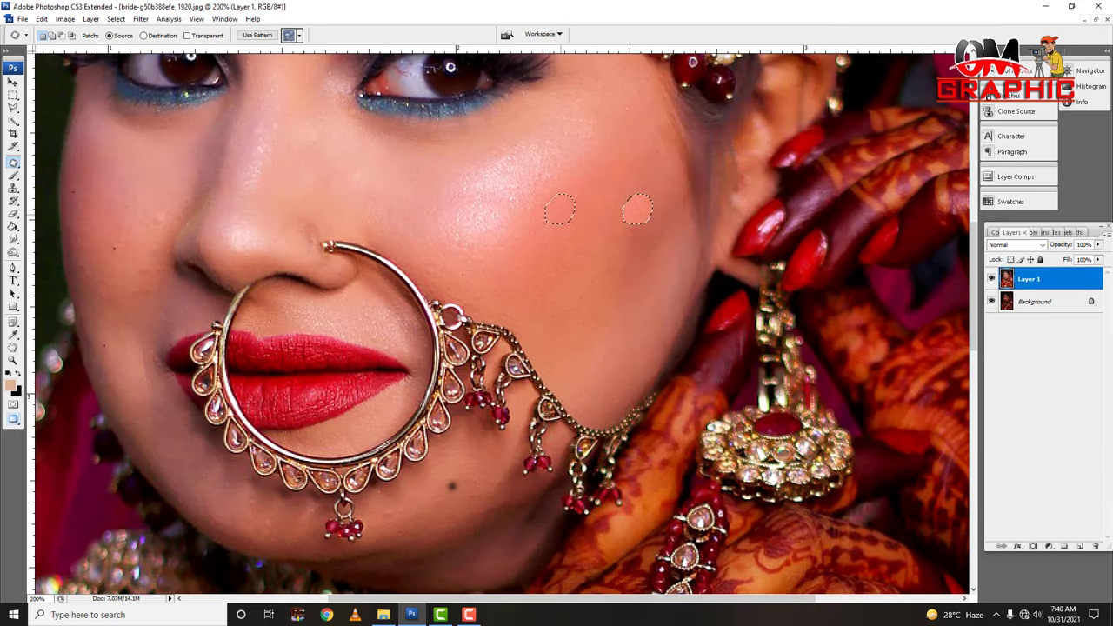
key(ctrl+d)
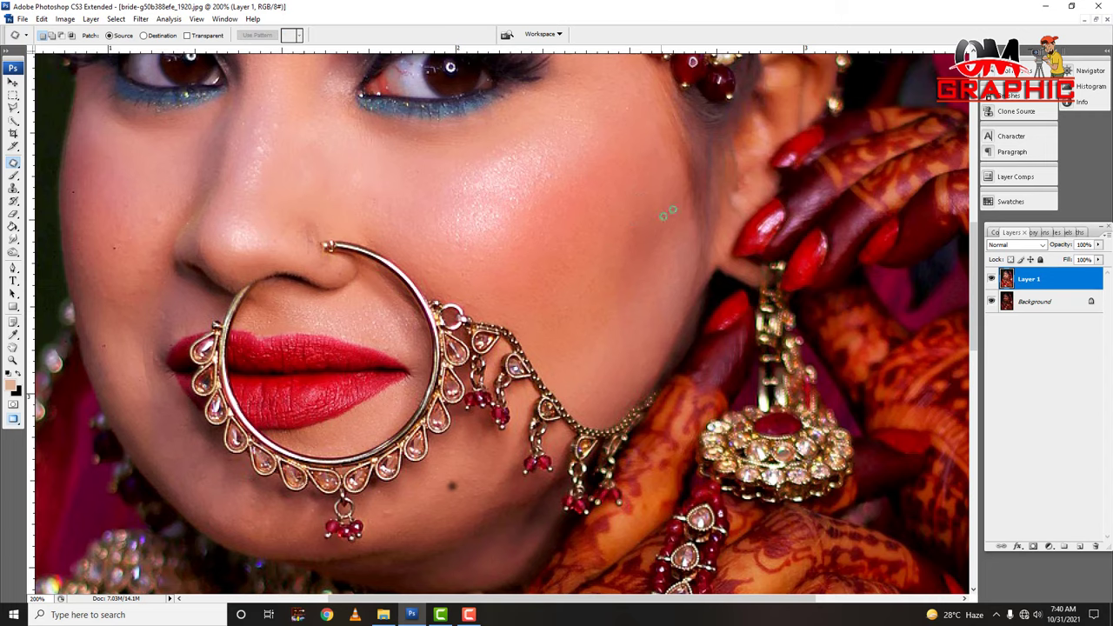
scroll(608, 287, down, 3)
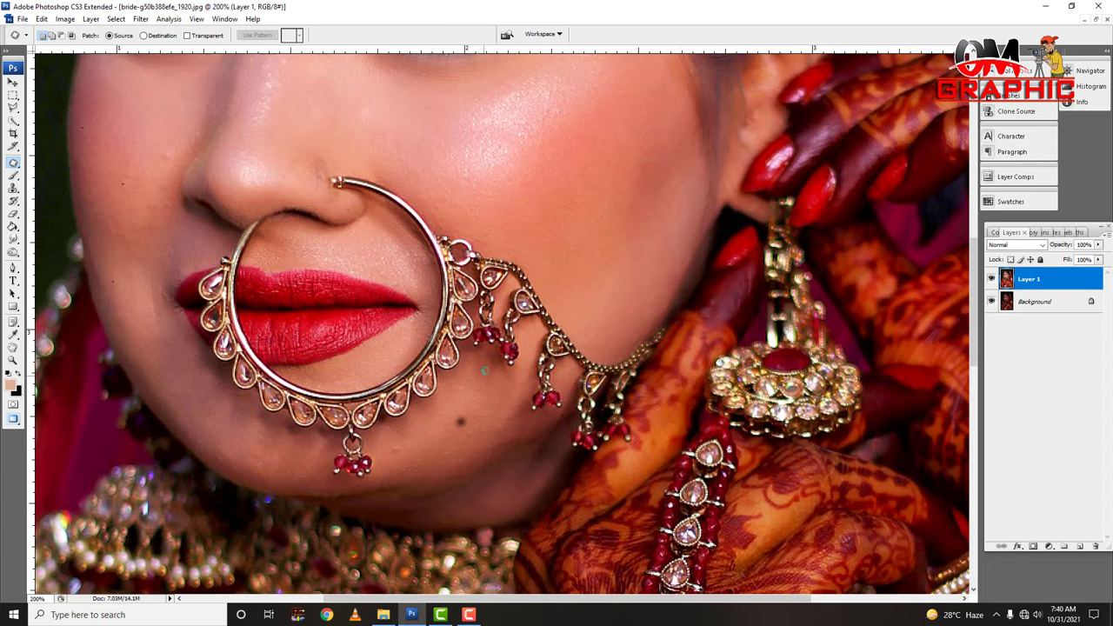
drag(451, 411, 453, 410)
key(ctrl+d)
Step: Patch the forehead blemish, then view the face at 100%
scroll(385, 287, left, 5)
scroll(385, 287, up, 8)
scroll(295, 200, up, 9)
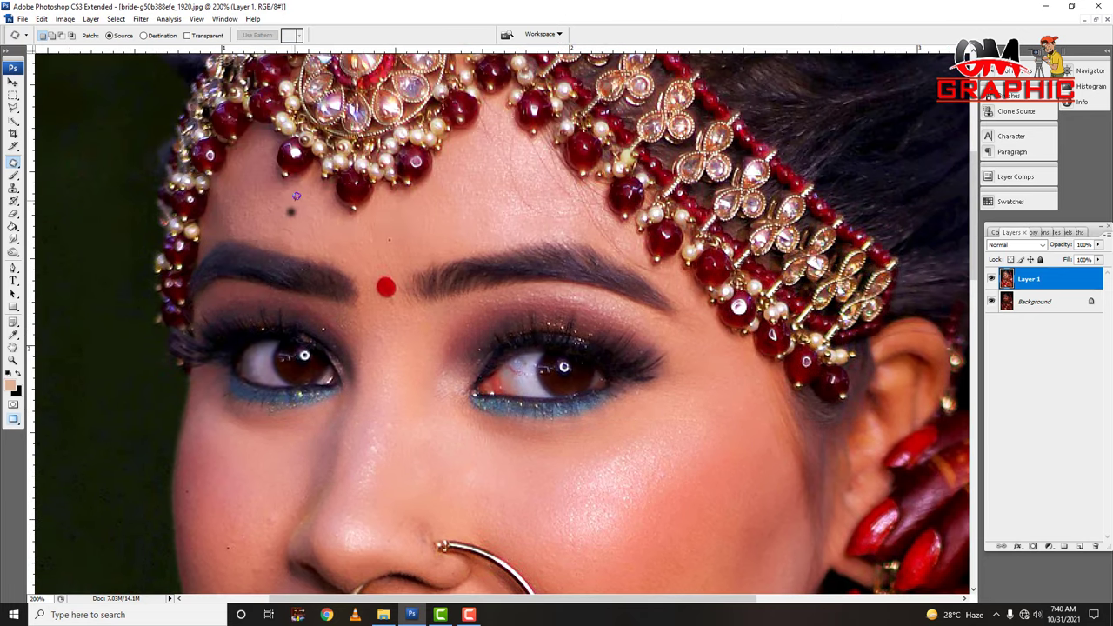
mouse_move(295, 198)
mouse_down()
mouse_move(290, 213)
mouse_move(320, 234)
mouse_up()
key(ctrl+d)
key(ctrl+0)
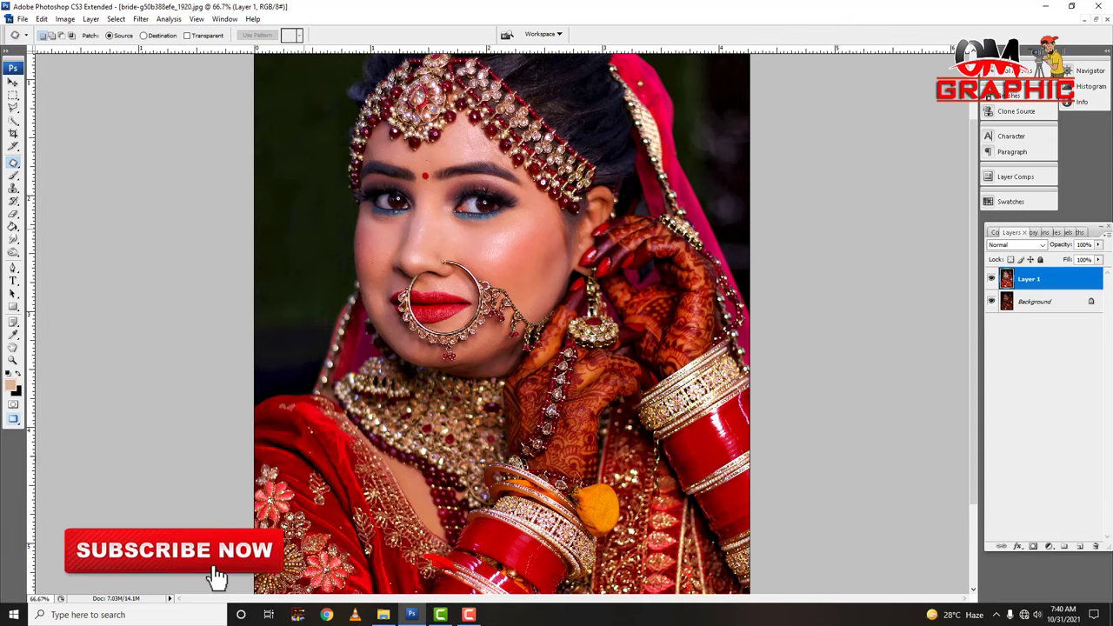
key(ctrl+plus)
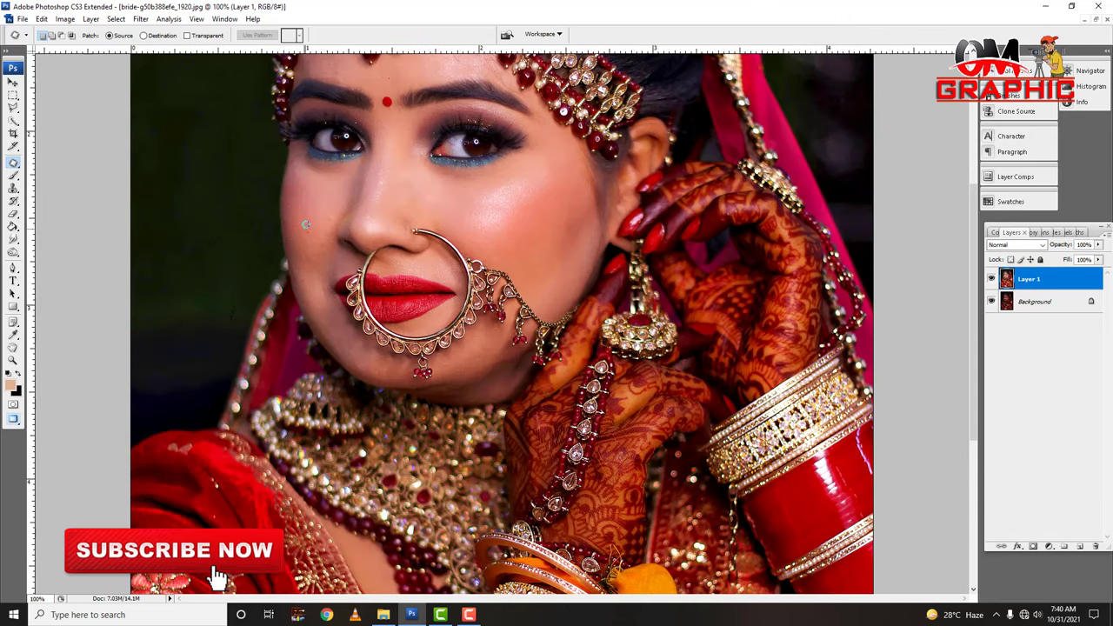
drag(295, 222, 296, 330)
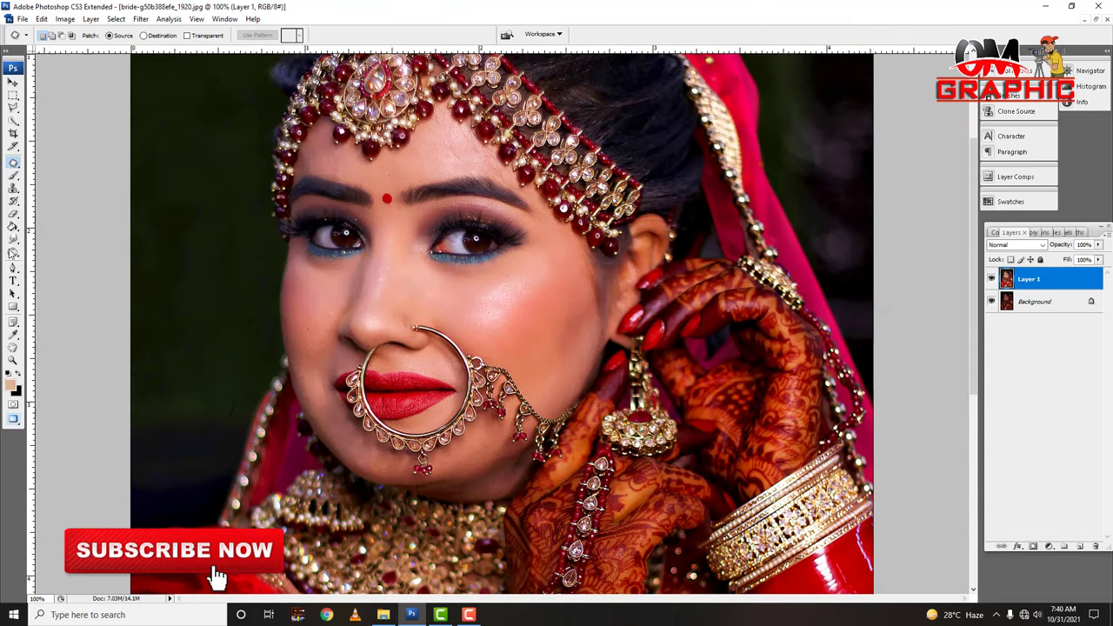
click(15, 175)
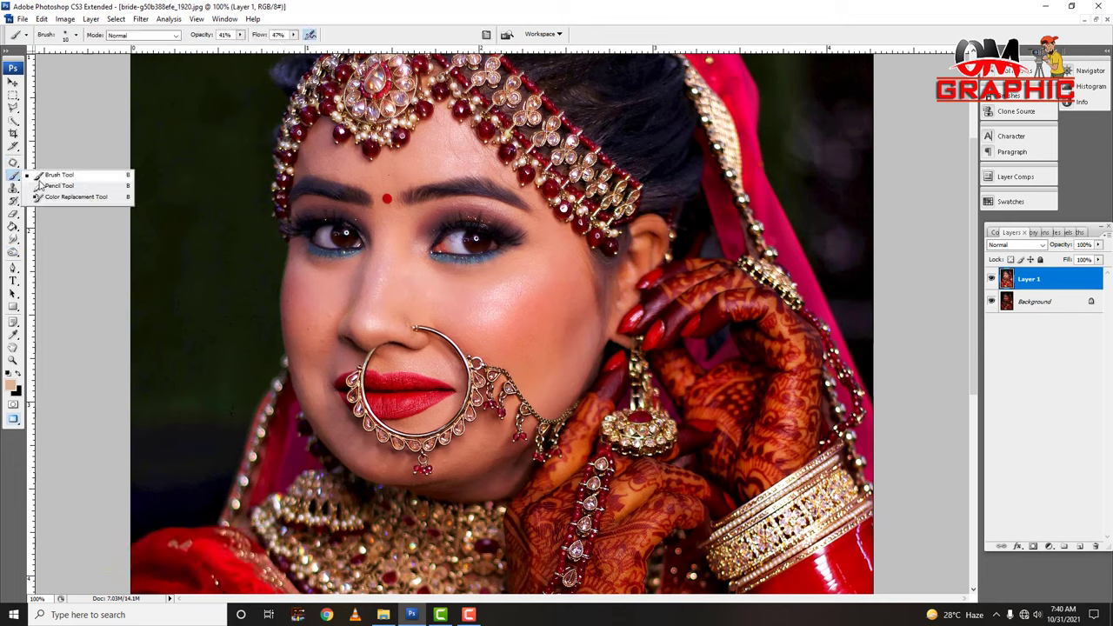
Step: Set up the Brush Tool at 50 pixels on the face at 200% zoom, ready to pick a foreground colour
click(89, 177)
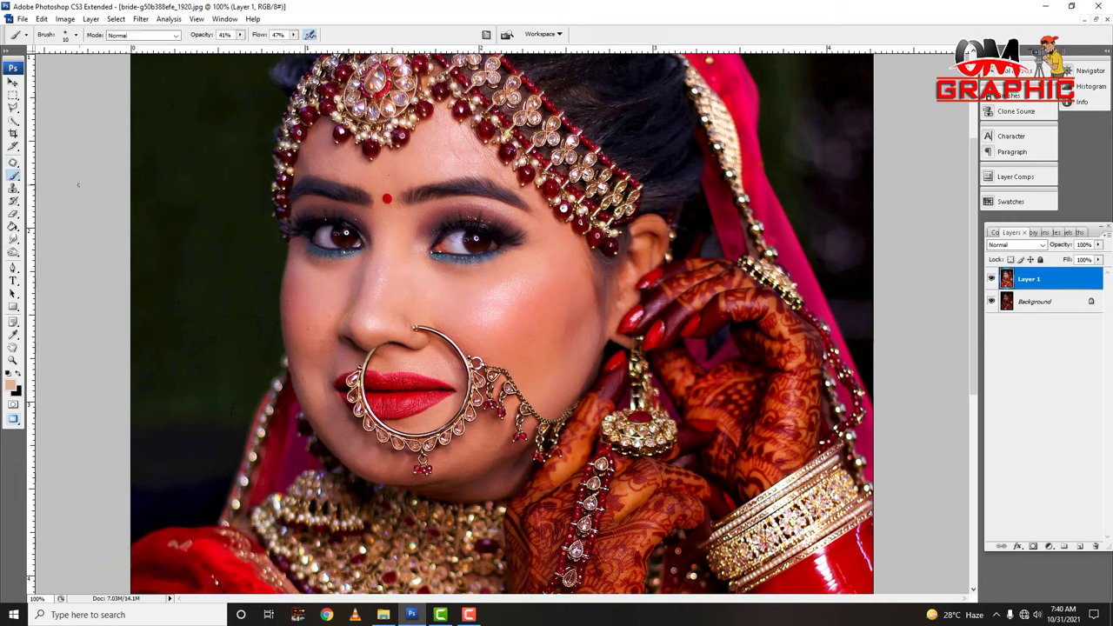
key(ctrl+plus)
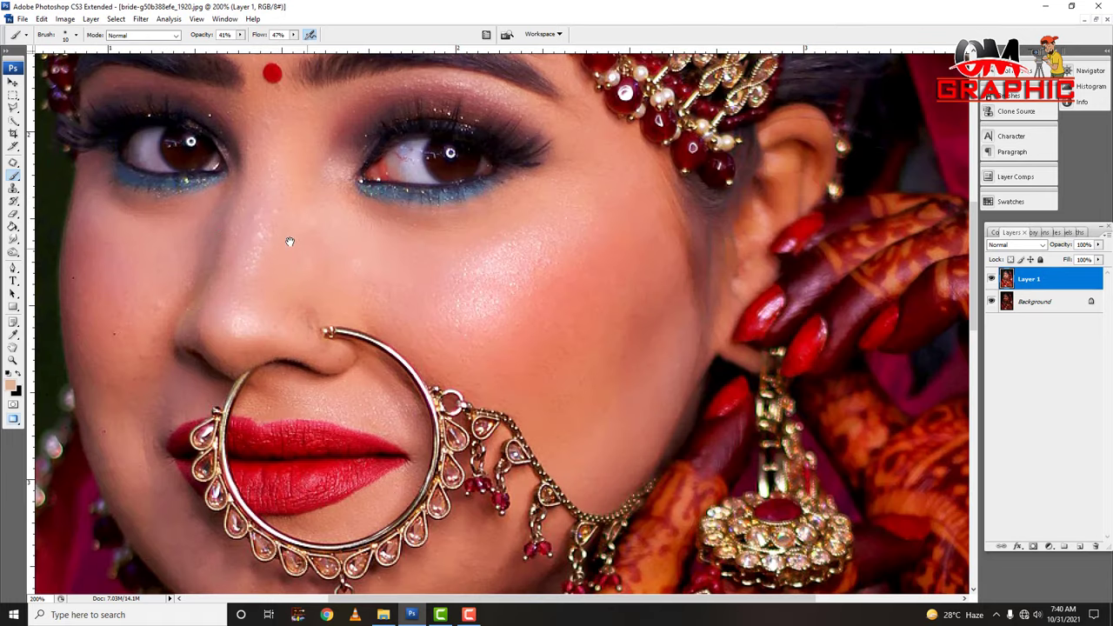
right_click(14, 180)
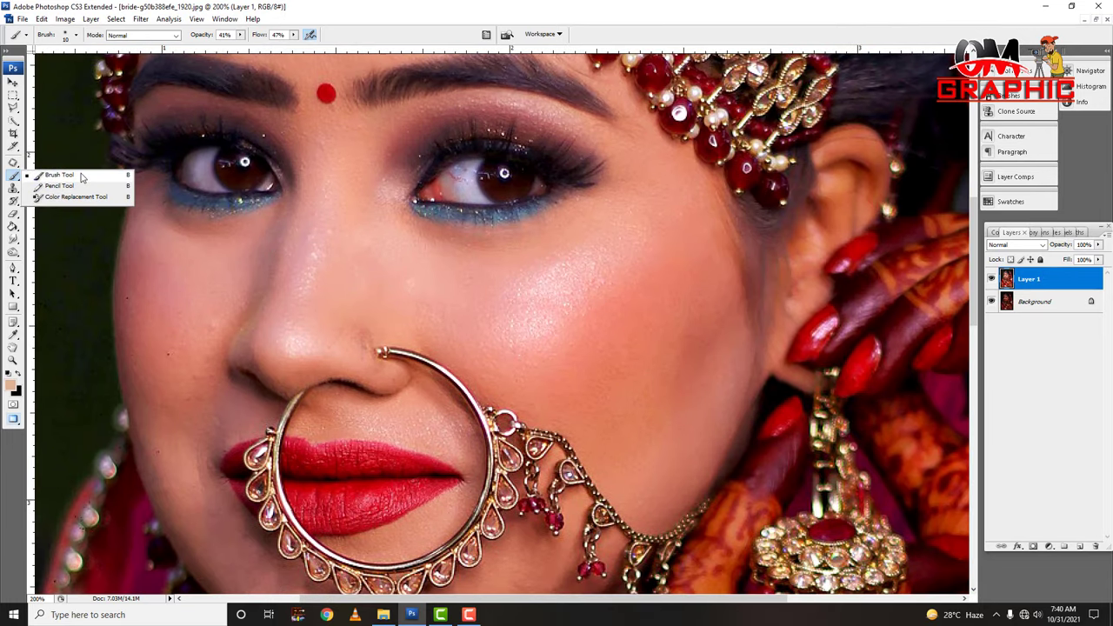
click(82, 178)
right_click(13, 179)
click(57, 174)
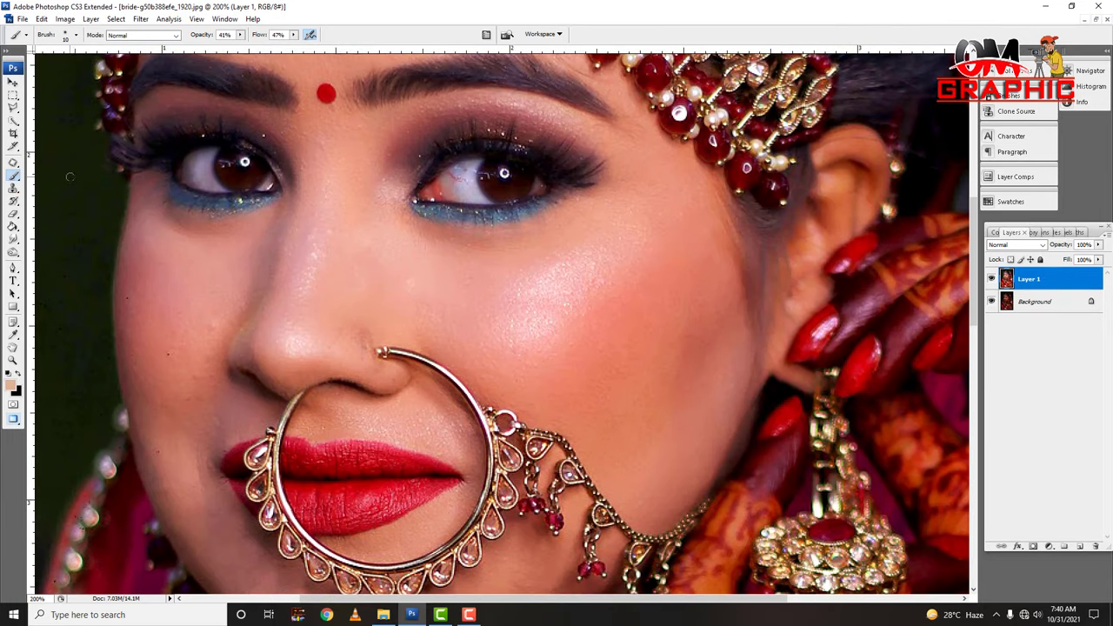
key(ctrl+minus)
key(ctrl+minus)
key(ctrl+minus)
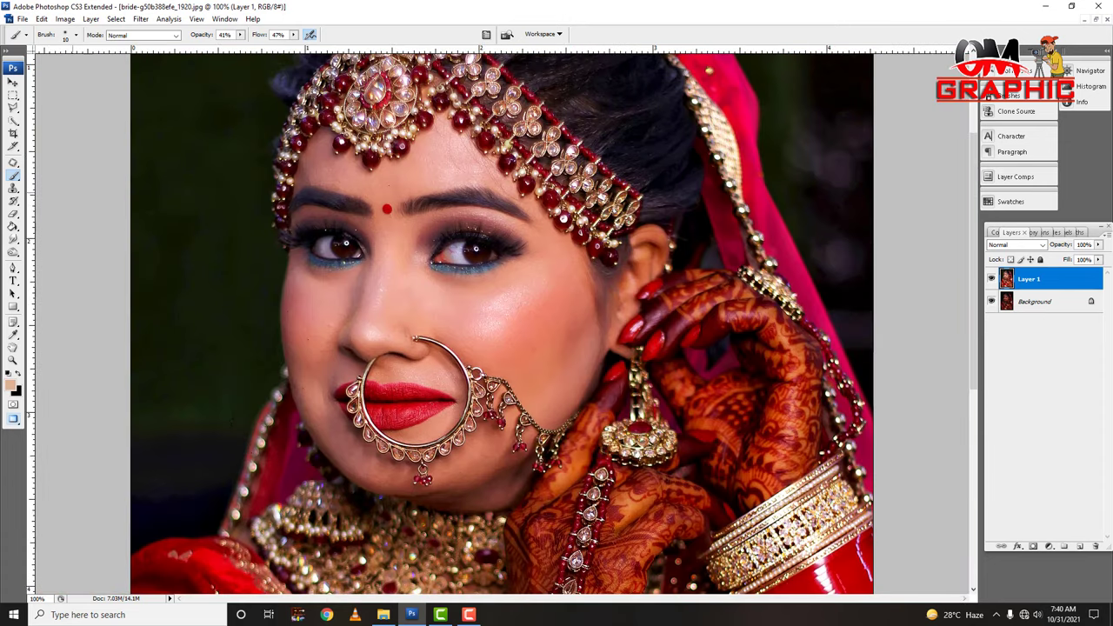
key(ctrl+plus)
key(ctrl+plus)
key(ctrl+plus)
mouse_move(304, 246)
mouse_down()
mouse_move(330, 258)
mouse_move(348, 248)
mouse_up()
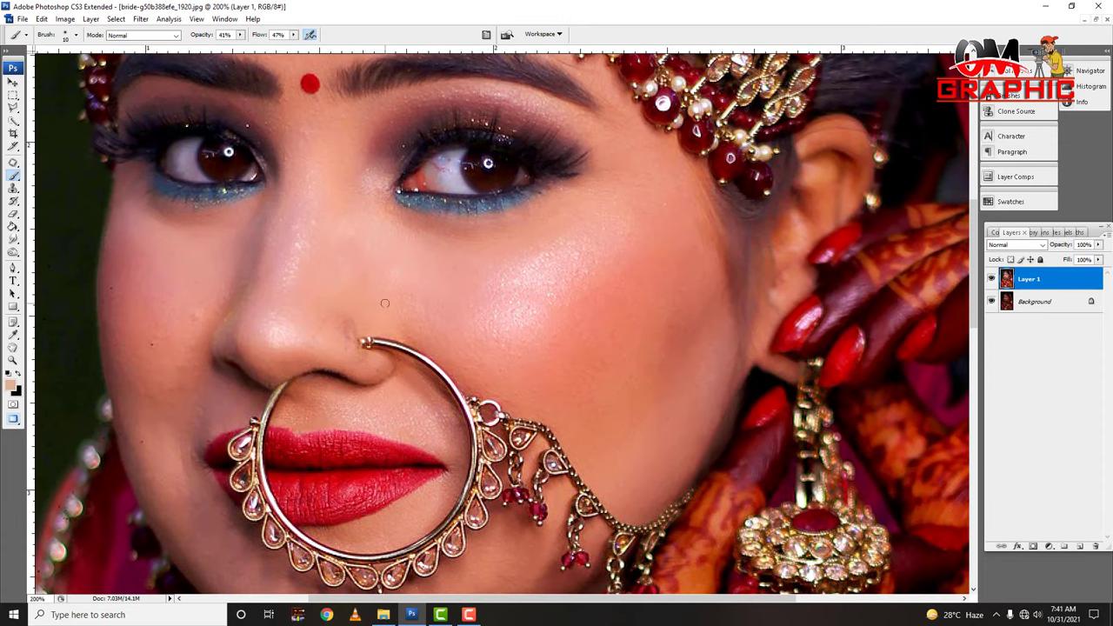
key(bracketright)
key(bracketright)
key(bracketright)
key(bracketright)
click(12, 386)
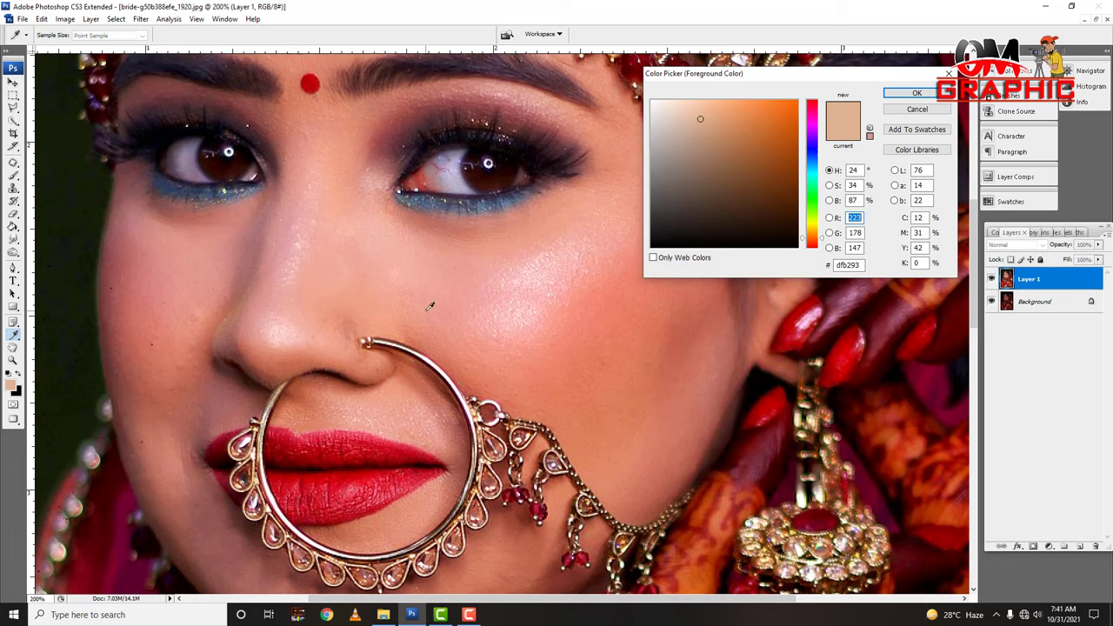
Step: Sample a light pink skin tone from the bride's cheek as the foreground colour
click(328, 279)
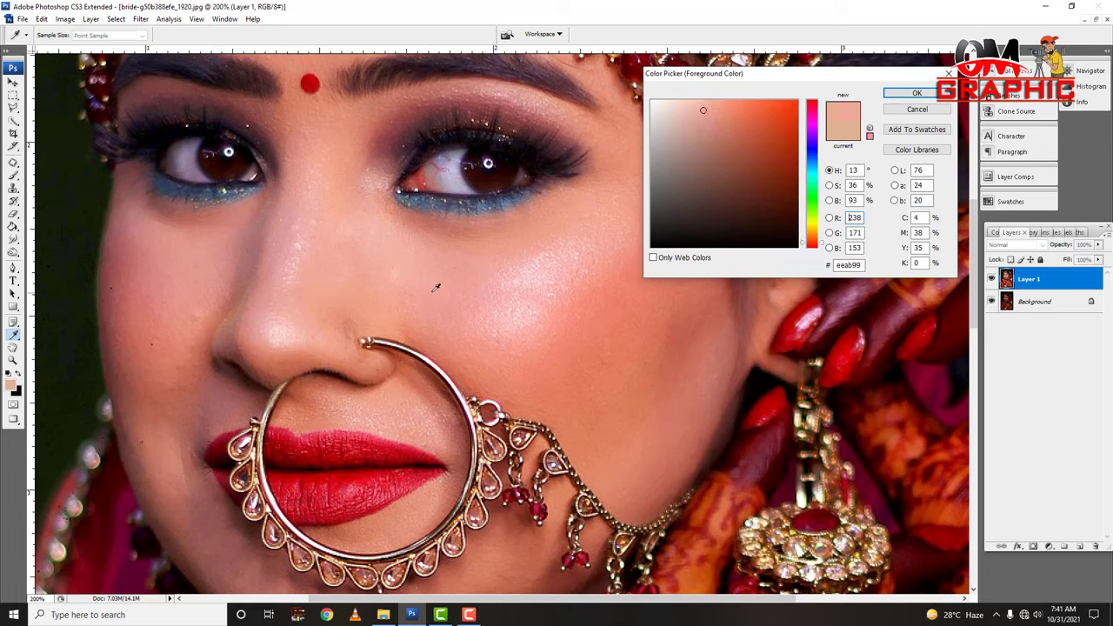
click(410, 266)
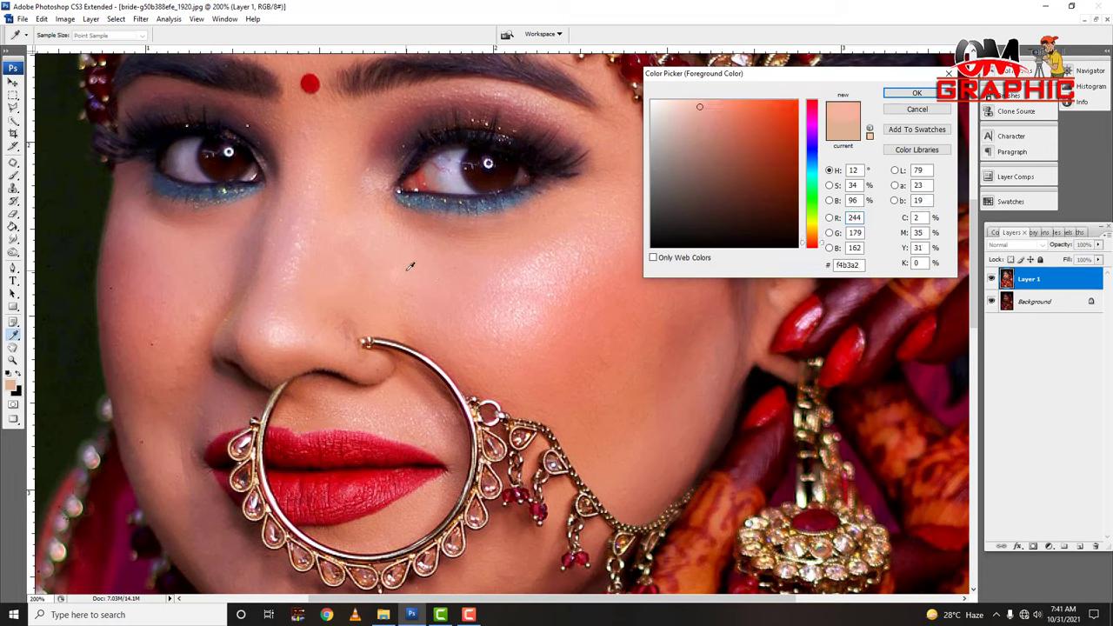
click(376, 233)
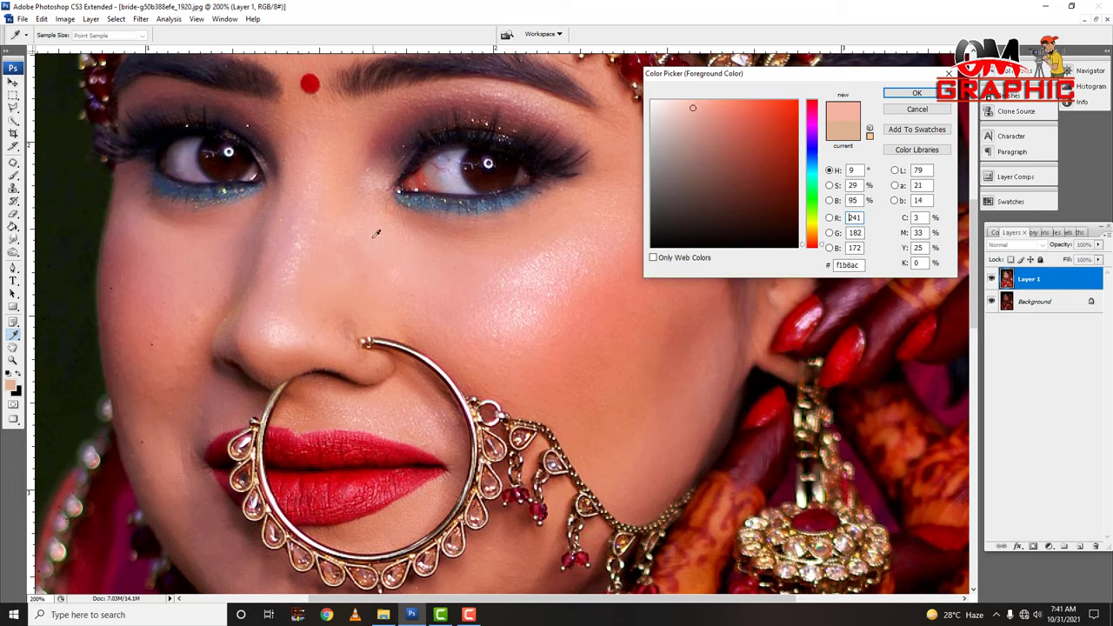
click(916, 93)
key(b)
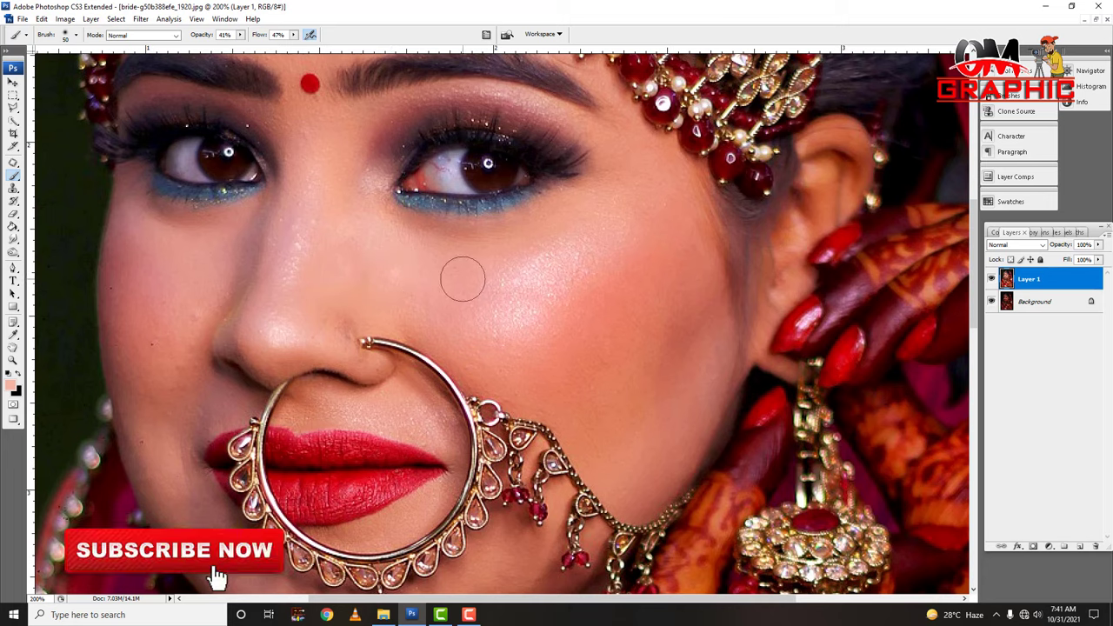
Step: Set the skin-tone brush to Normal mode, 20% opacity and 21% flow
right_click(13, 178)
click(69, 174)
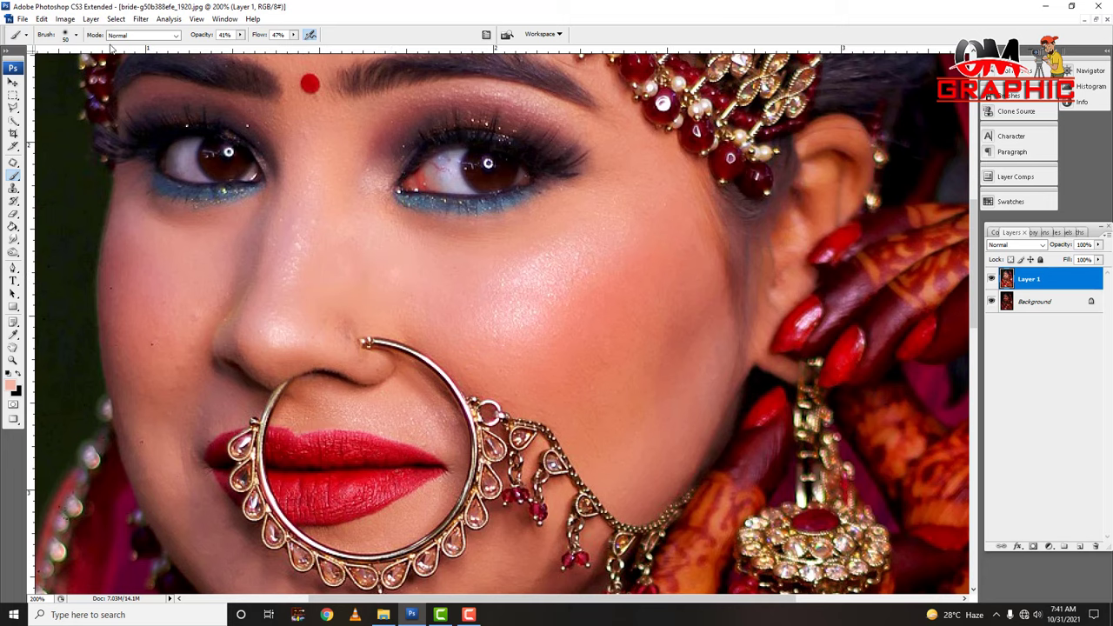
click(137, 37)
click(137, 47)
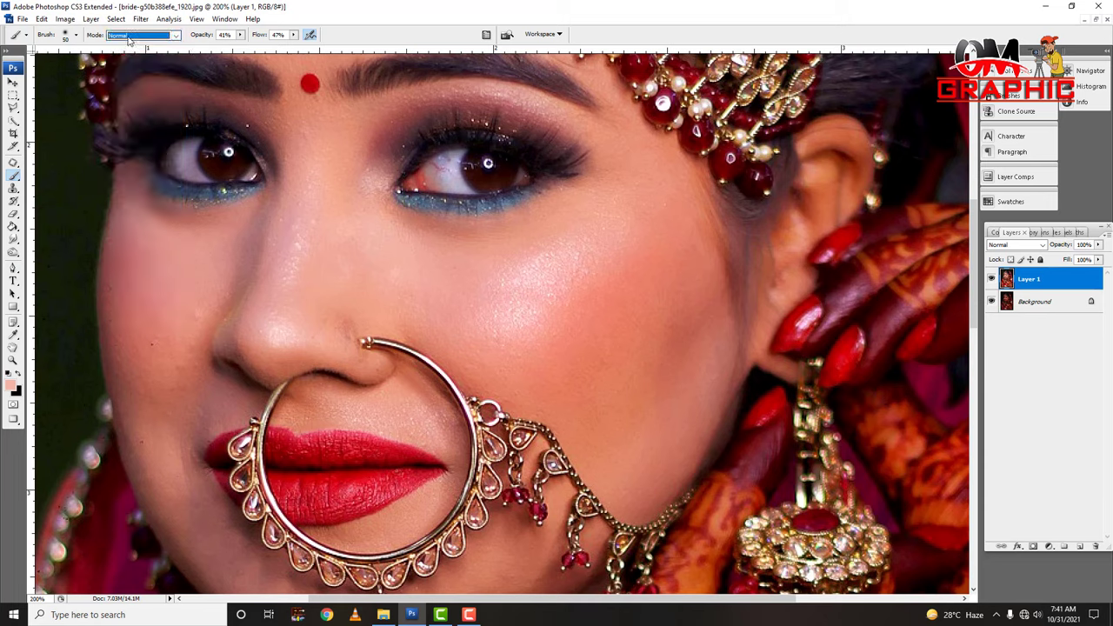
click(135, 38)
click(132, 48)
drag(240, 35, 232, 48)
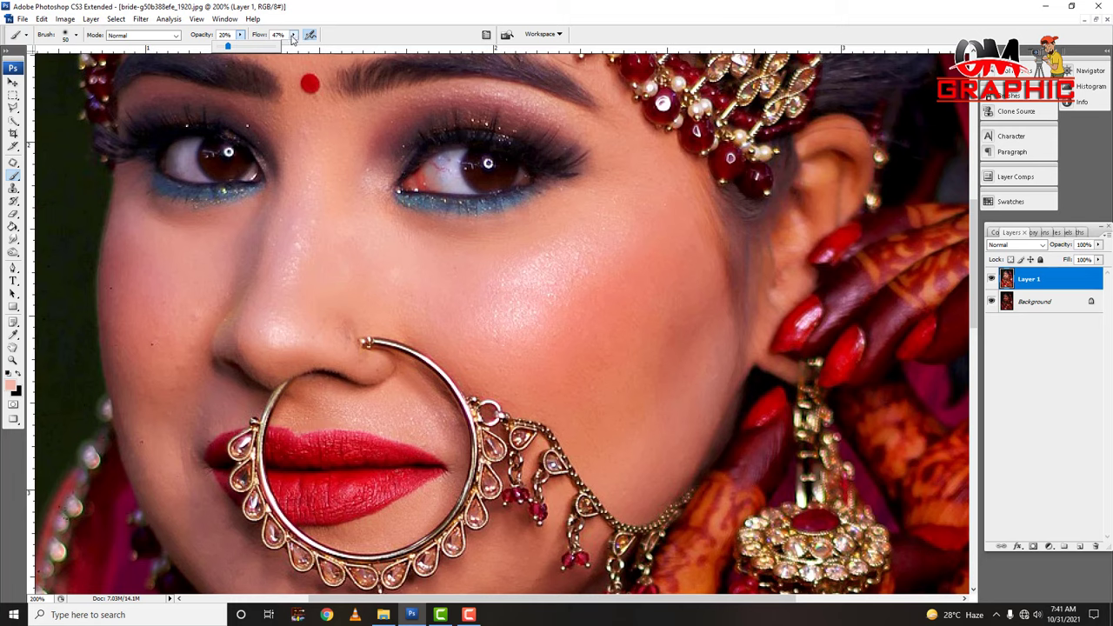
drag(293, 35, 279, 49)
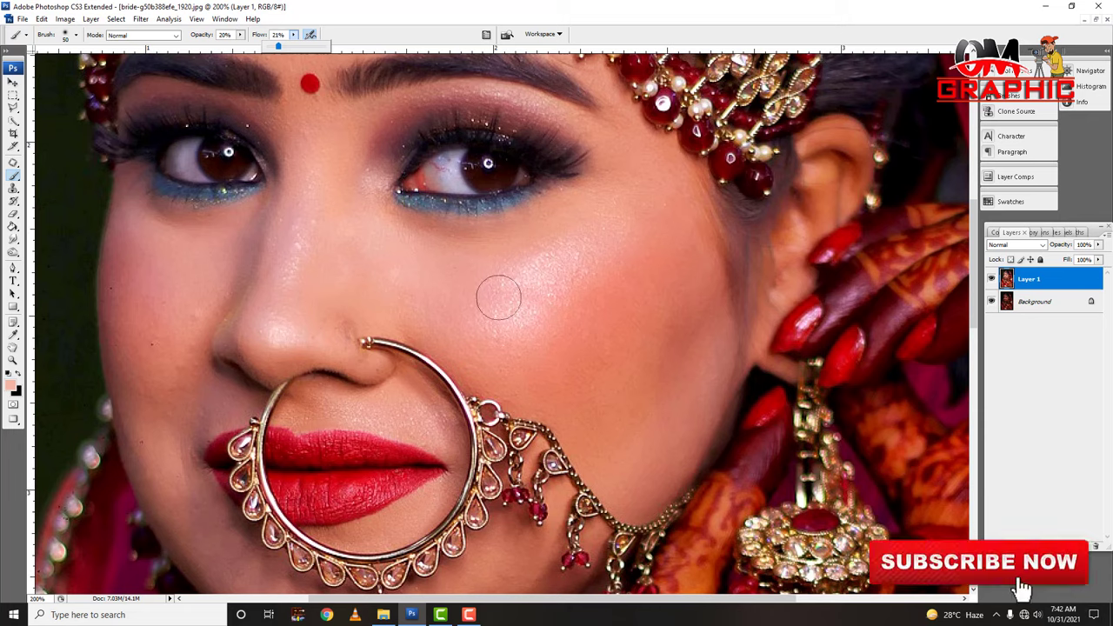
Step: Enlarge the soft brush diameter and paint skin tone over the left cheek
right_click(453, 319)
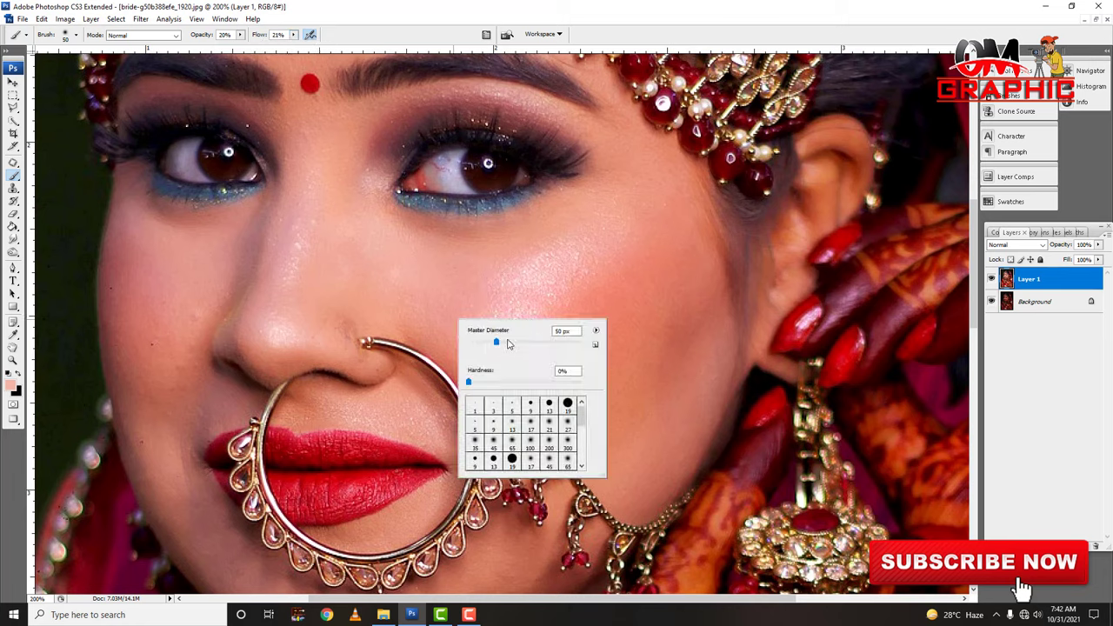
mouse_move(498, 344)
mouse_down()
mouse_move(524, 343)
mouse_move(501, 346)
mouse_up()
click(442, 269)
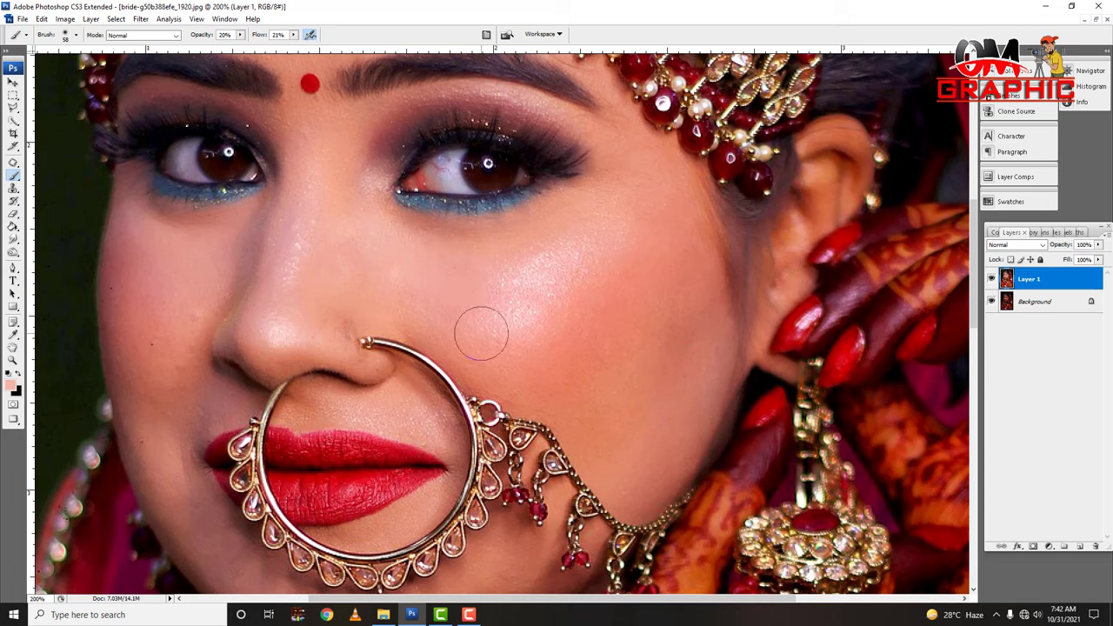
drag(245, 296, 303, 357)
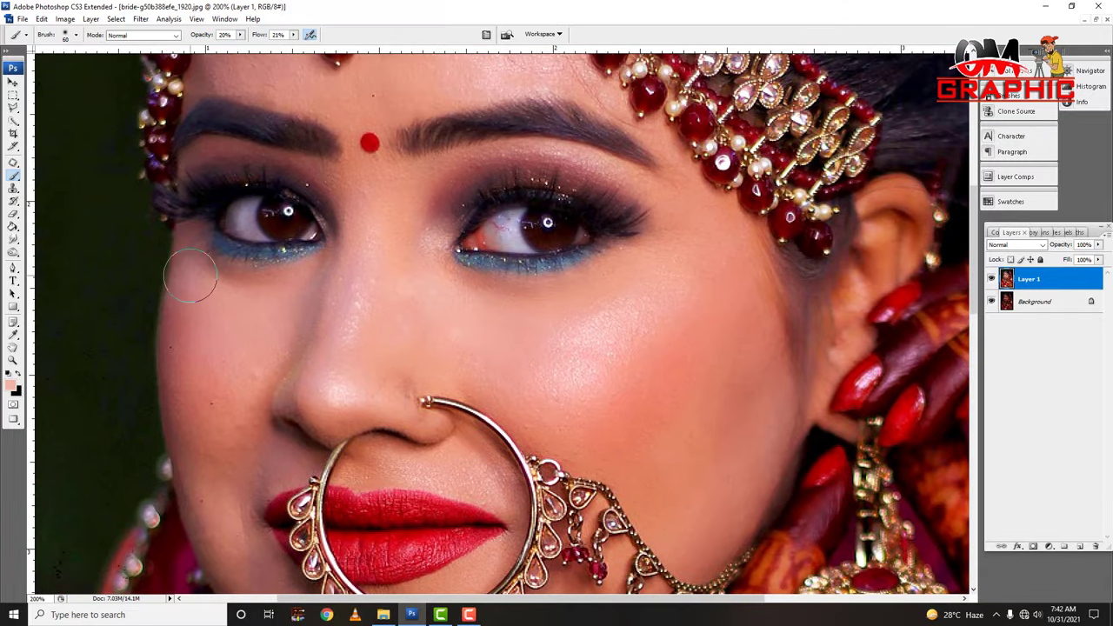
drag(183, 287, 223, 369)
Step: Shrink the brush to 45 px and zoom to 400% on the nose and lips
scroll(222, 369, down, 3)
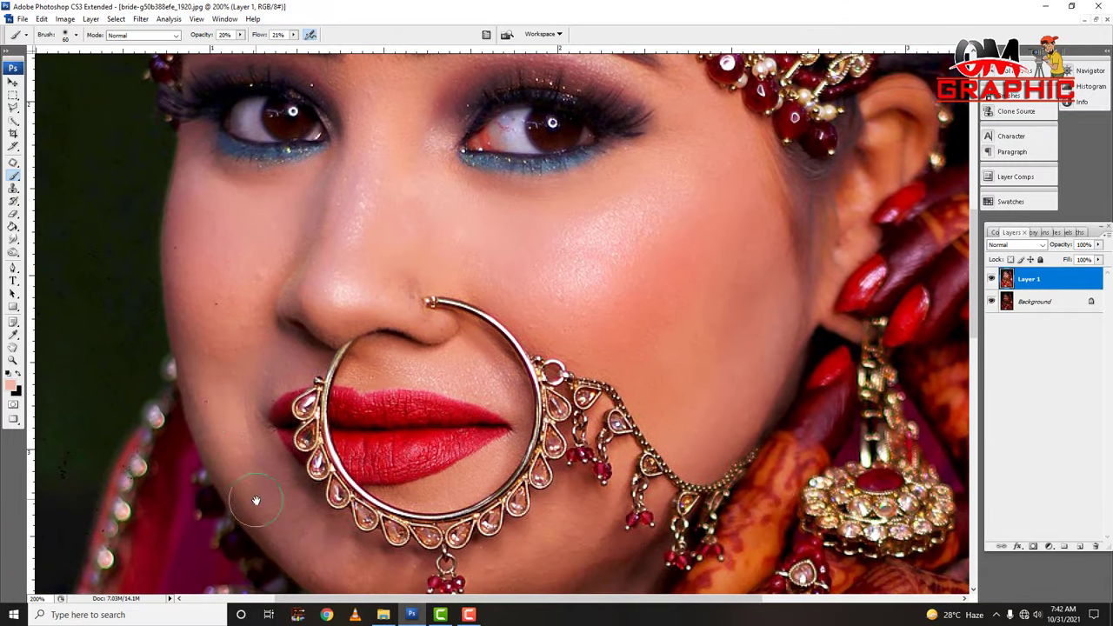
scroll(261, 487, down, 2)
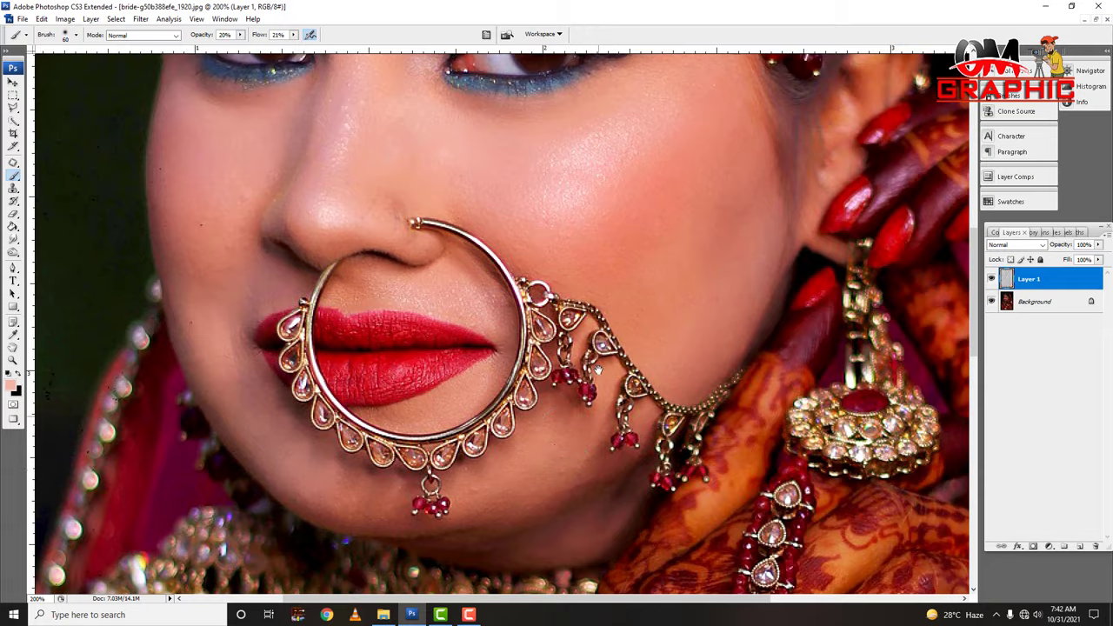
scroll(561, 477, up, 3)
scroll(561, 476, right, 2)
scroll(561, 477, up, 3)
scroll(398, 241, left, 2)
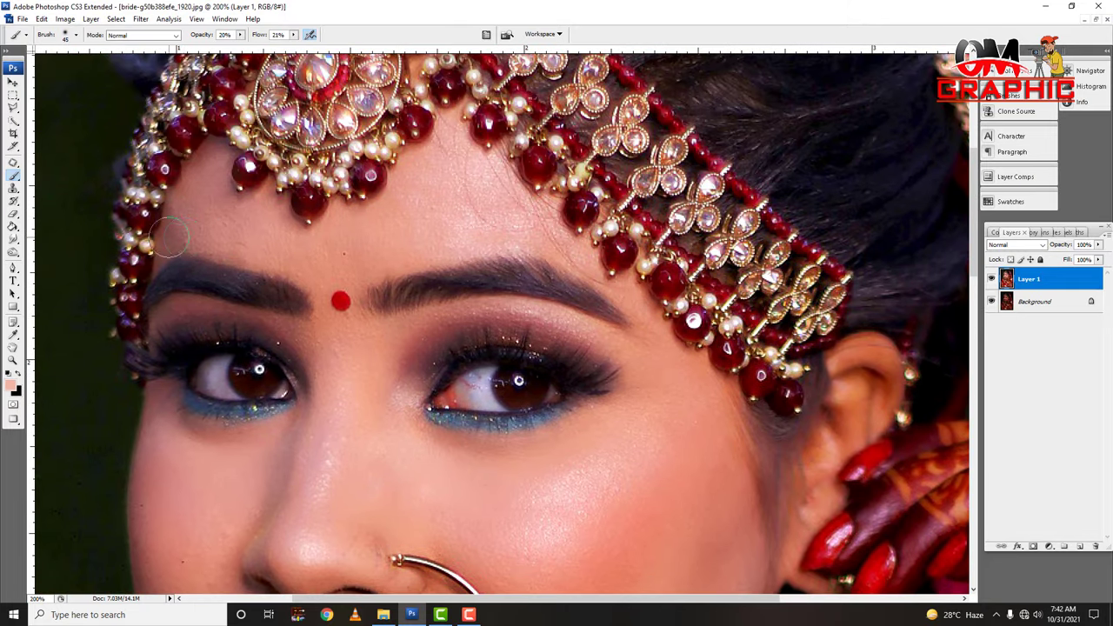
key(bracketleft)
key(bracketleft)
scroll(635, 409, down, 3)
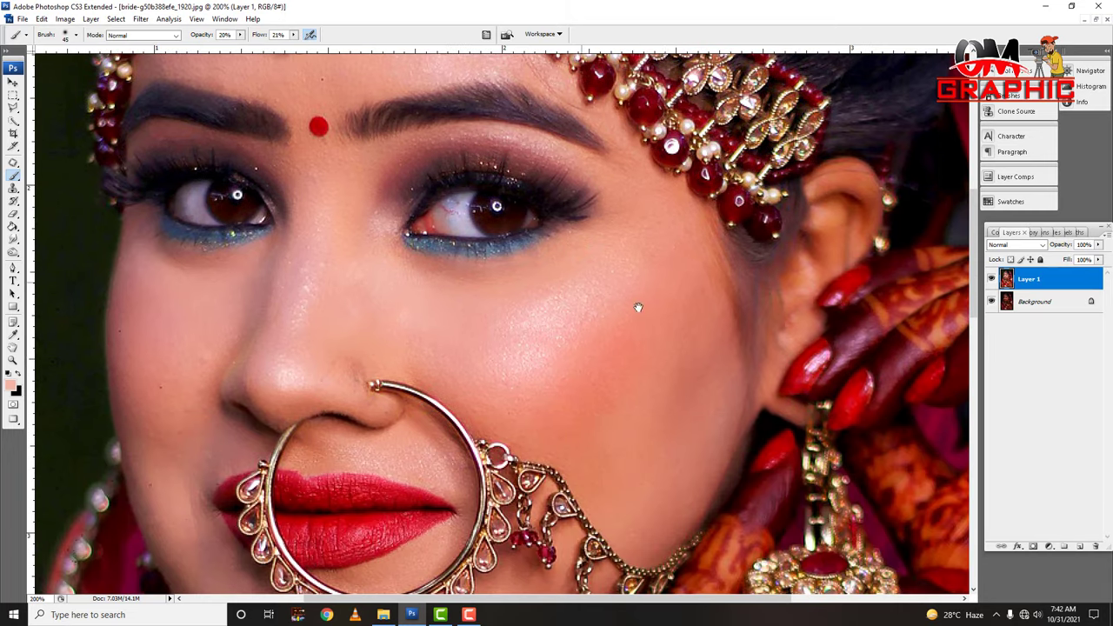
scroll(458, 346, left, 1)
scroll(458, 346, down, 1)
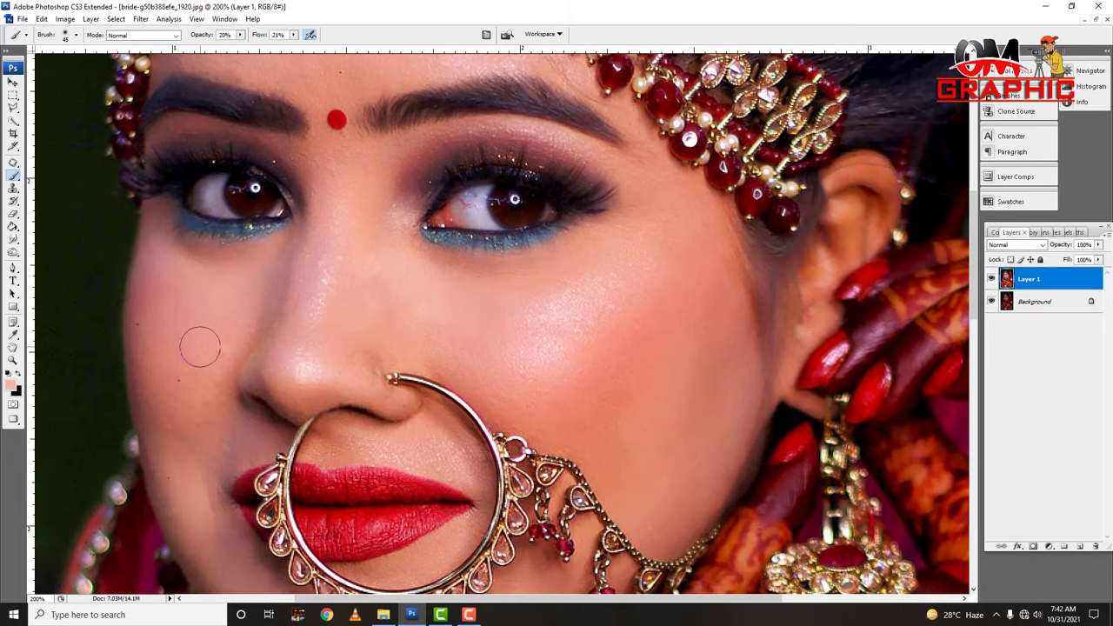
key(ctrl+plus)
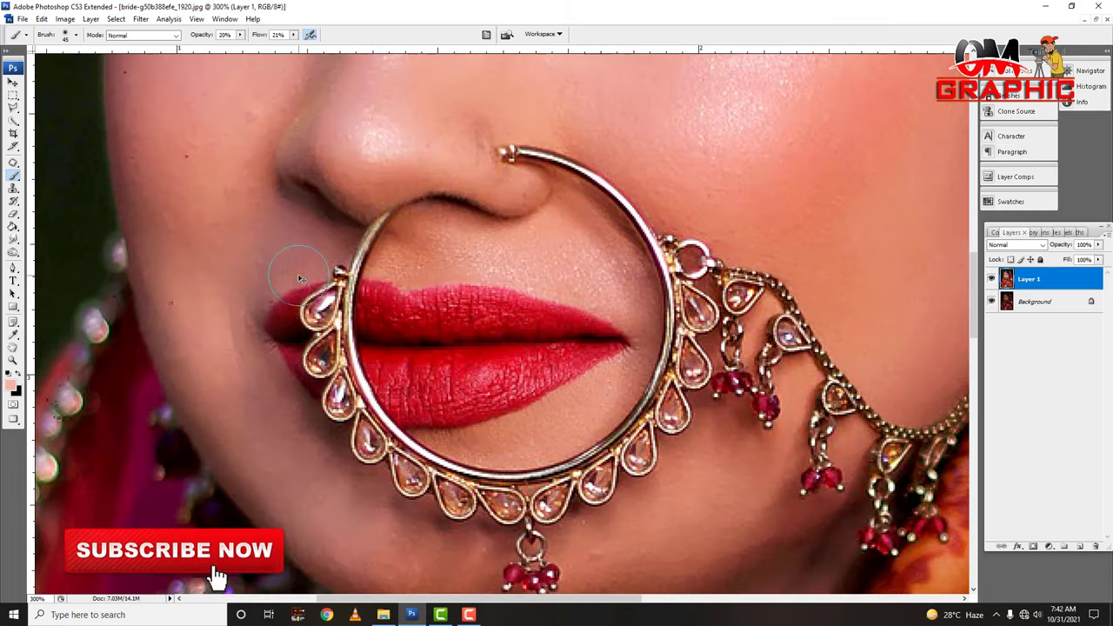
scroll(624, 399, up, 1)
scroll(624, 398, left, 1)
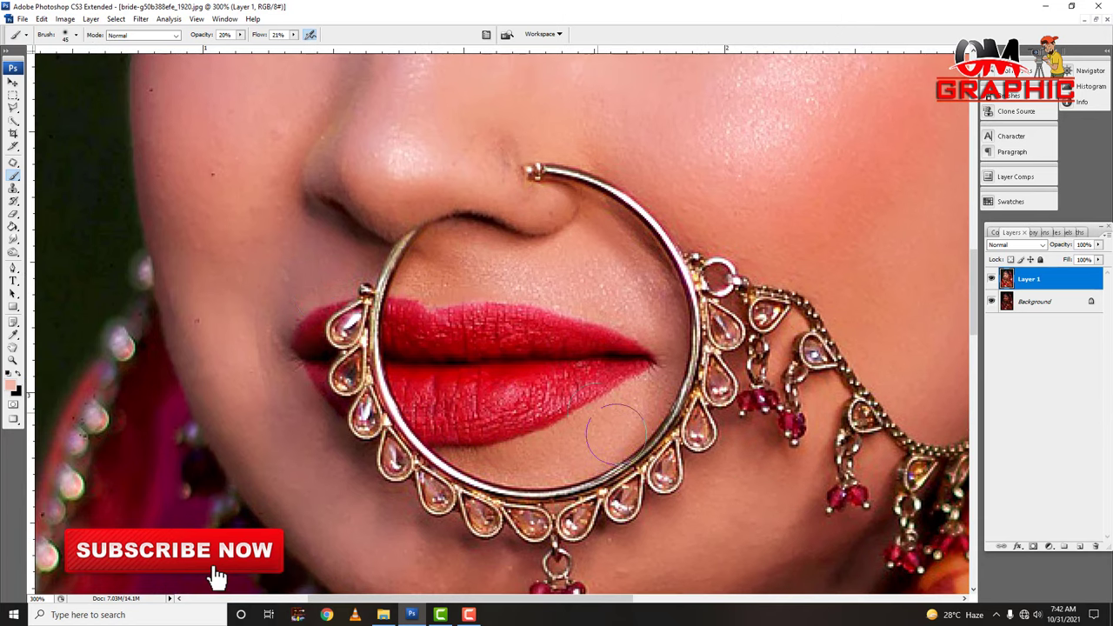
mouse_move(430, 366)
mouse_down()
mouse_move(492, 539)
mouse_move(534, 549)
mouse_up()
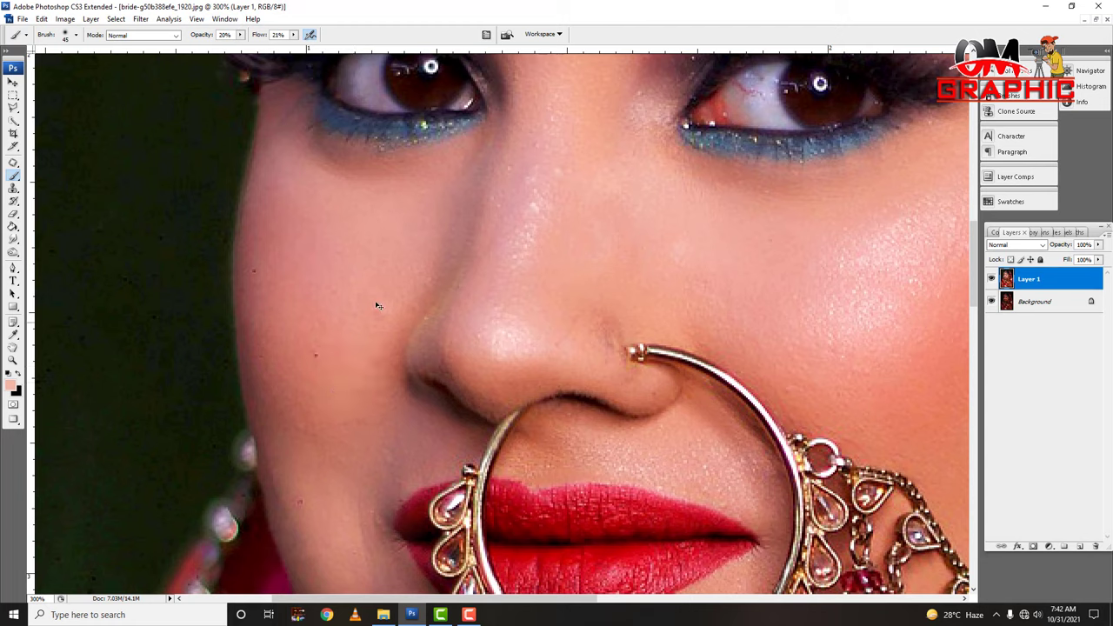
key(ctrl+plus)
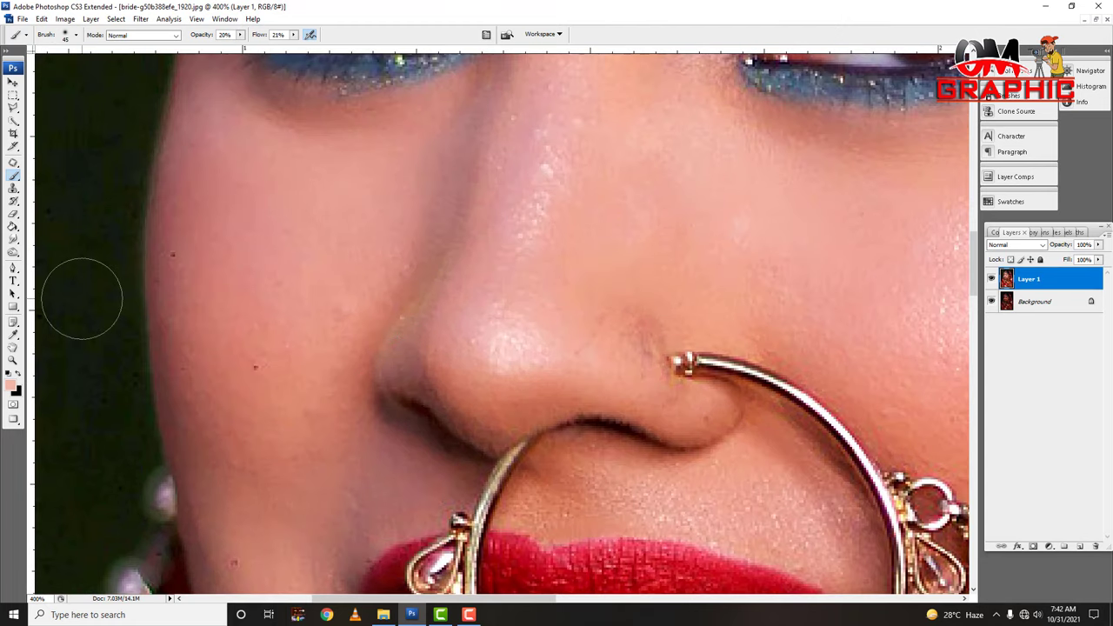
Step: Set the Clone Stamp to 47% opacity, 43% flow and size 20
click(13, 189)
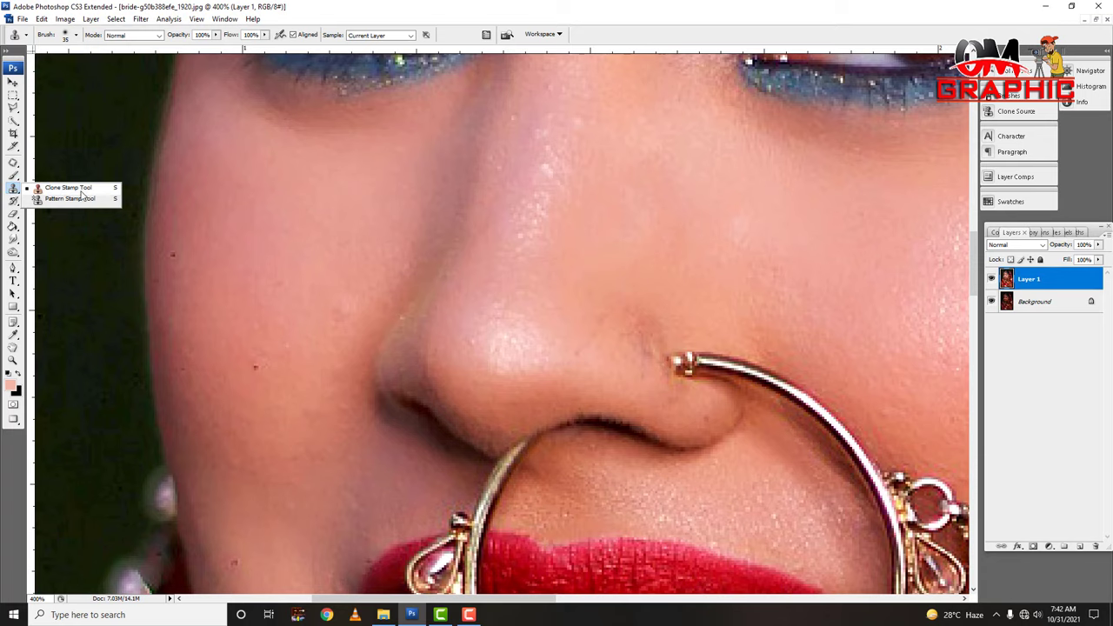
click(81, 186)
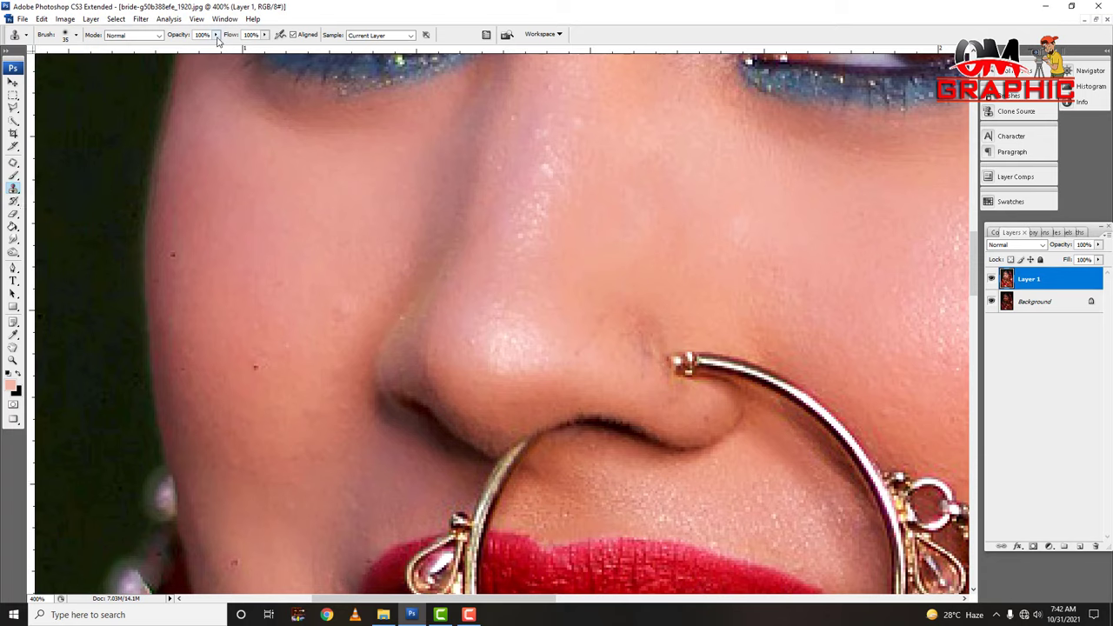
drag(216, 39, 186, 50)
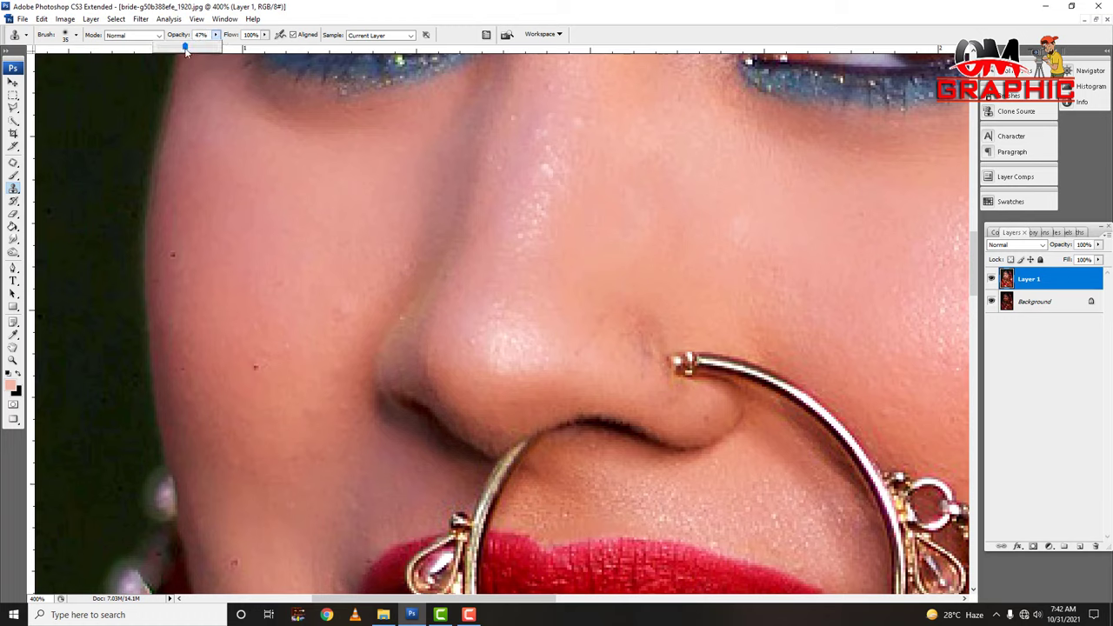
click(264, 35)
drag(261, 46, 230, 46)
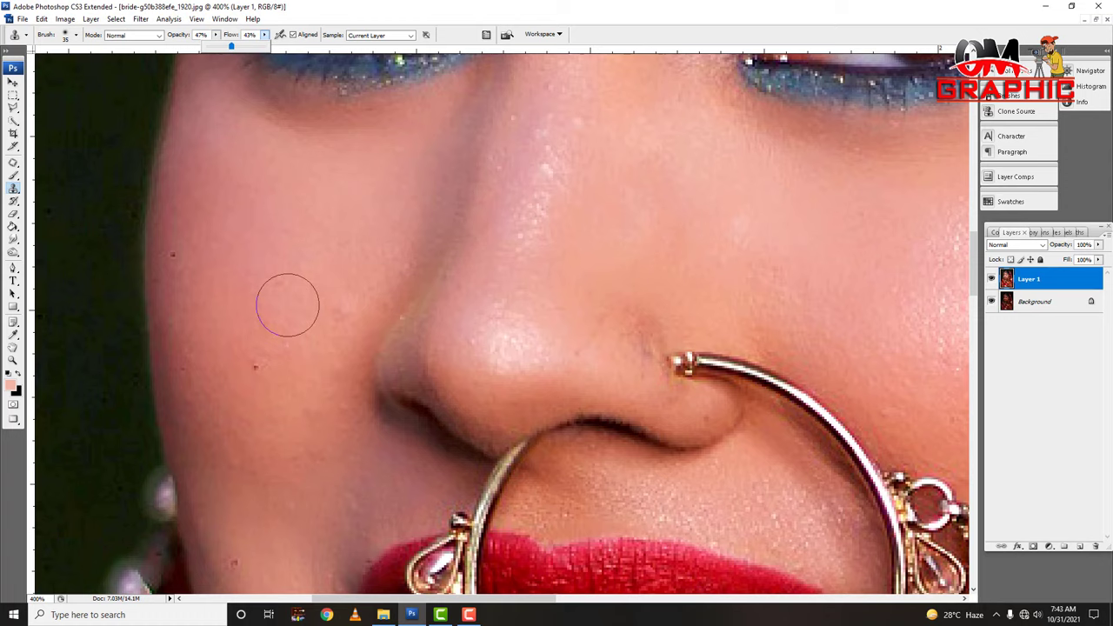
key(bracketleft)
key(bracketleft)
key(bracketleft)
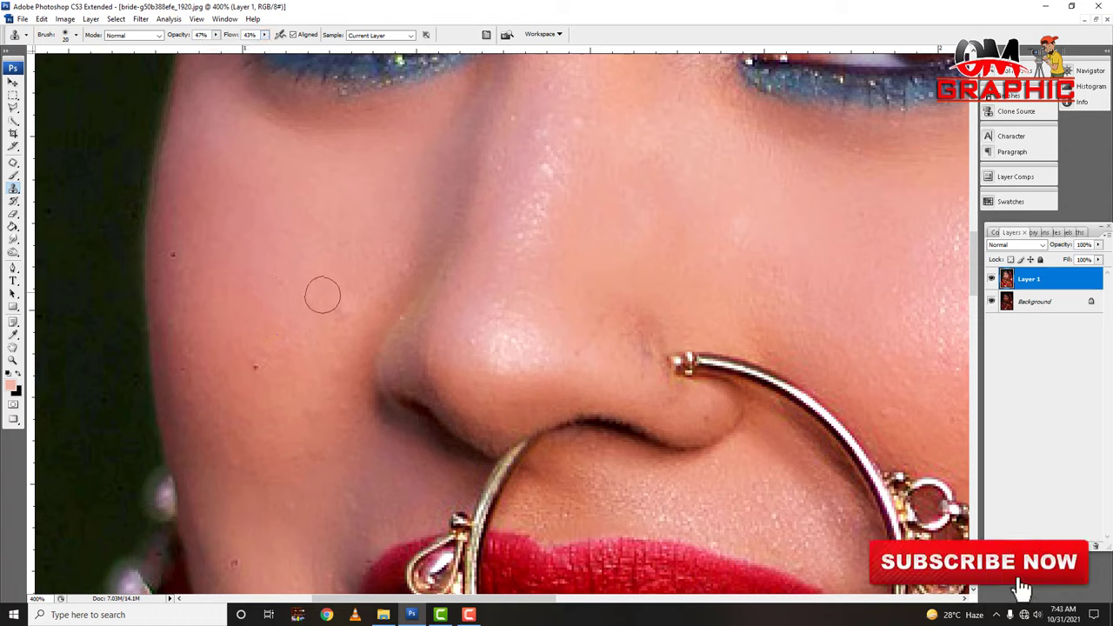
Step: Clone clean cheek skin over the blemishes beside the nose
alt+click(347, 280)
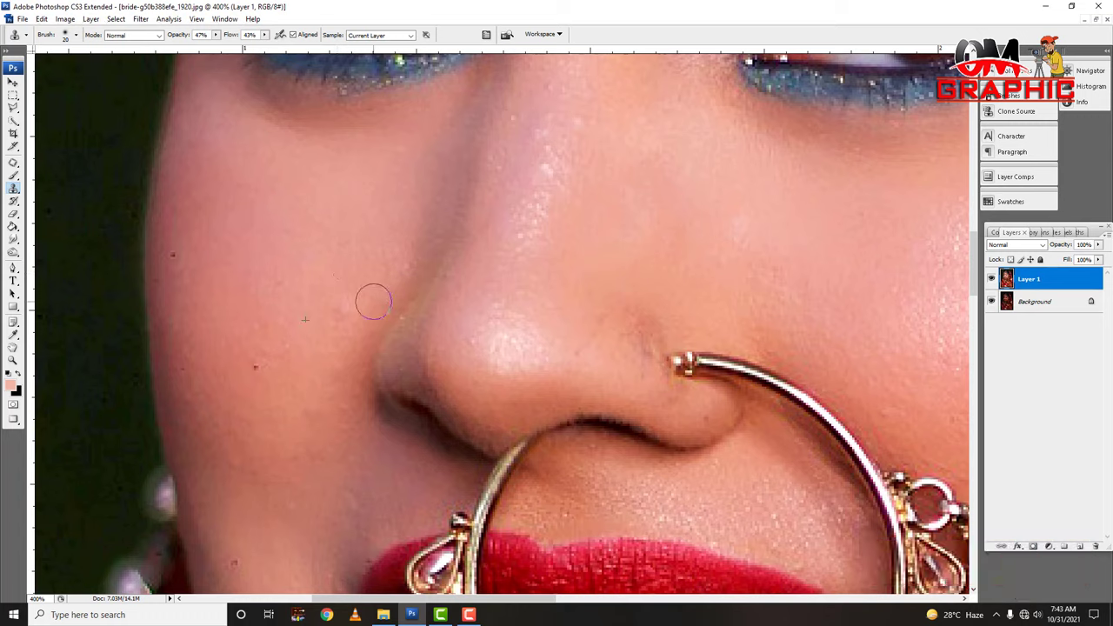
click(417, 259)
drag(417, 259, 350, 355)
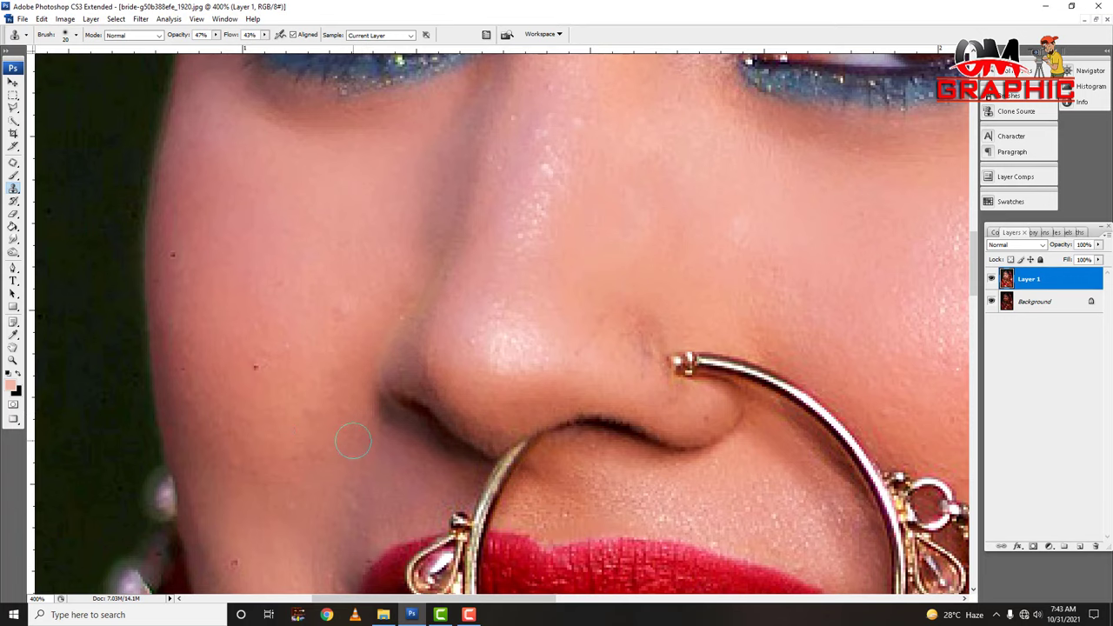
key(ctrl+minus)
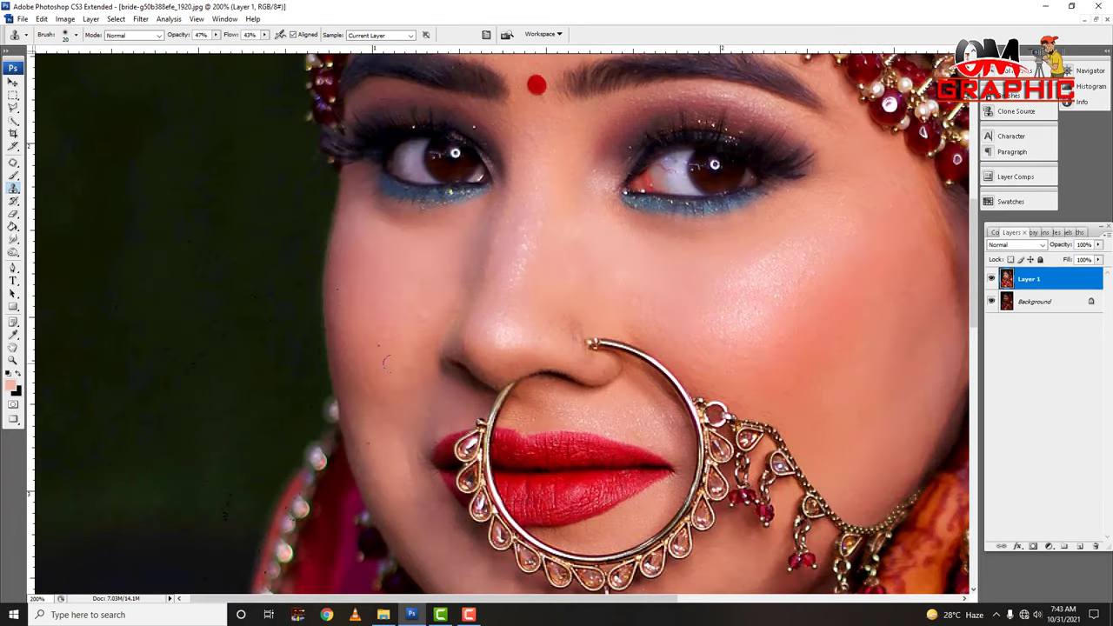
Step: Clone over the blemish beside the nose ring, then zoom out to the whole photo
scroll(599, 344, up, 1)
scroll(658, 348, up, 1)
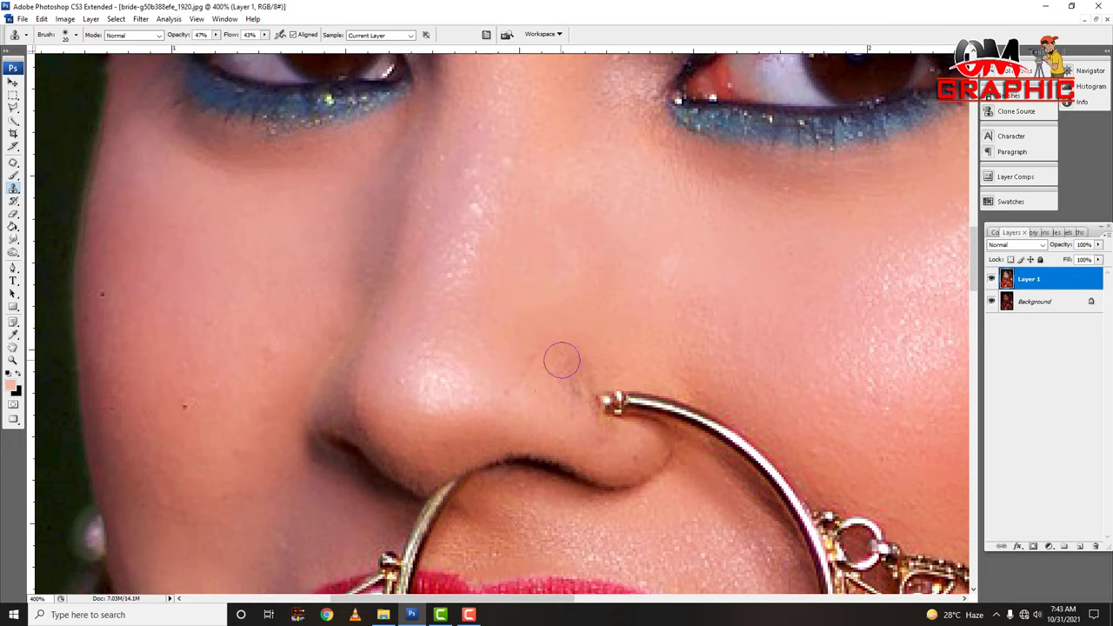
scroll(559, 360, up, 1)
drag(634, 382, 521, 323)
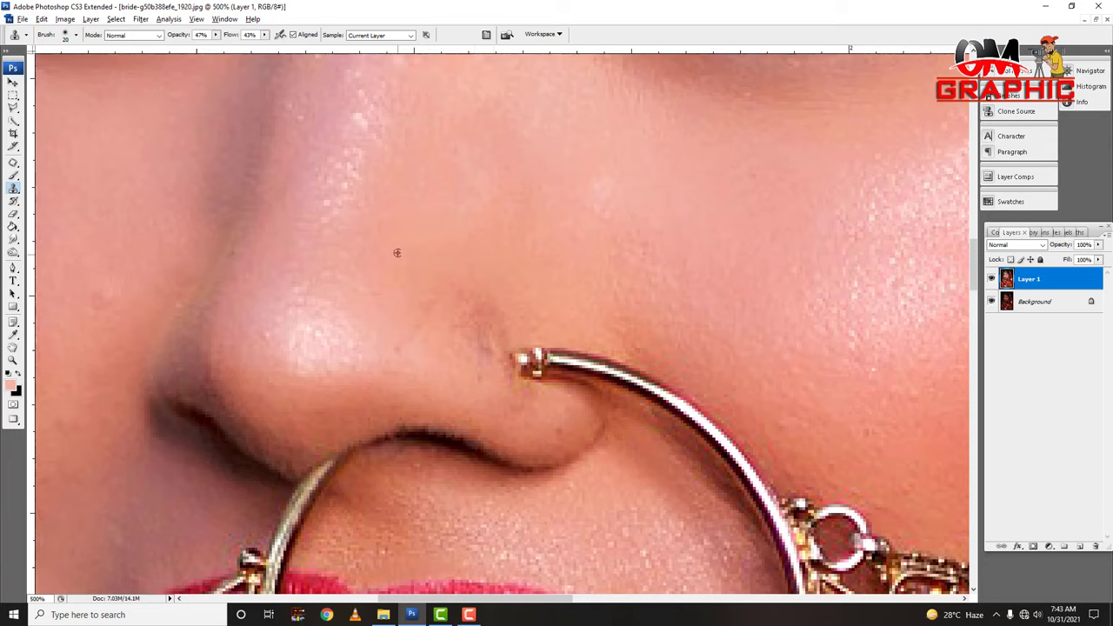
alt+click(381, 268)
mouse_move(456, 294)
mouse_down()
mouse_move(484, 318)
mouse_move(485, 368)
mouse_move(411, 341)
mouse_move(462, 308)
mouse_move(492, 383)
mouse_move(402, 332)
mouse_up()
key(ctrl+minus)
key(ctrl+minus)
key(ctrl+minus)
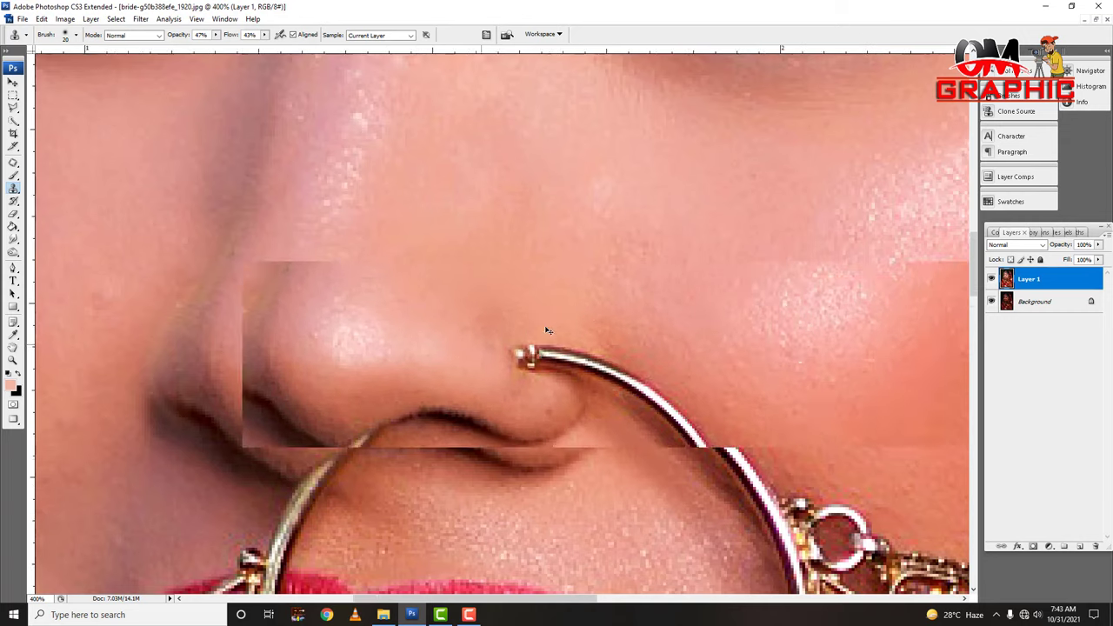
key(ctrl+minus)
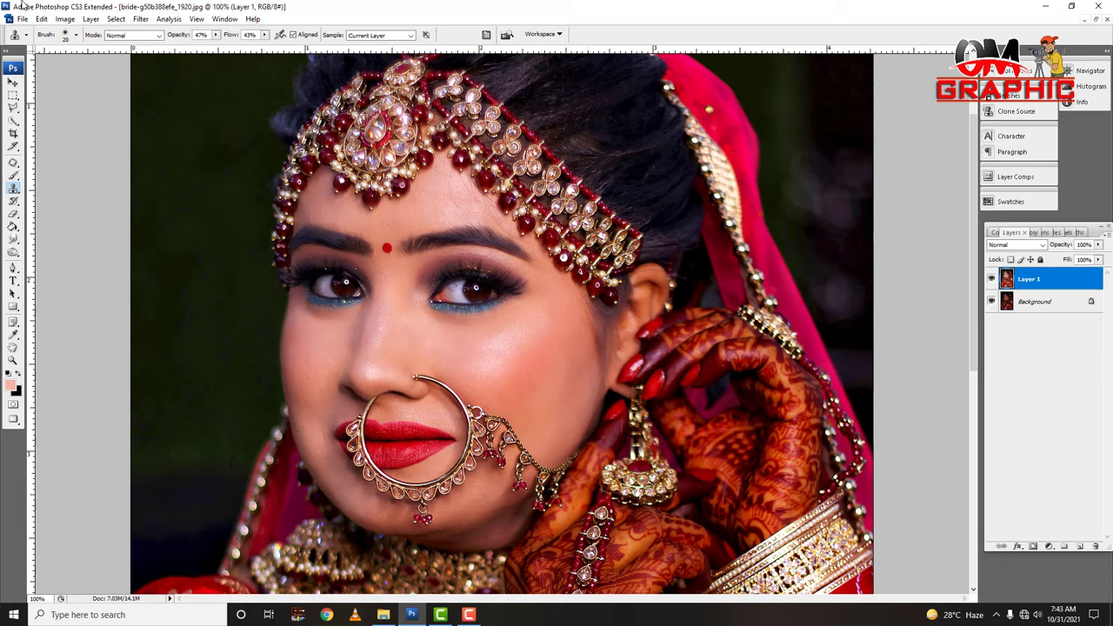
Step: In Selective Color, reduce Black in the Yellows range to -27
click(65, 19)
mouse_move(82, 48)
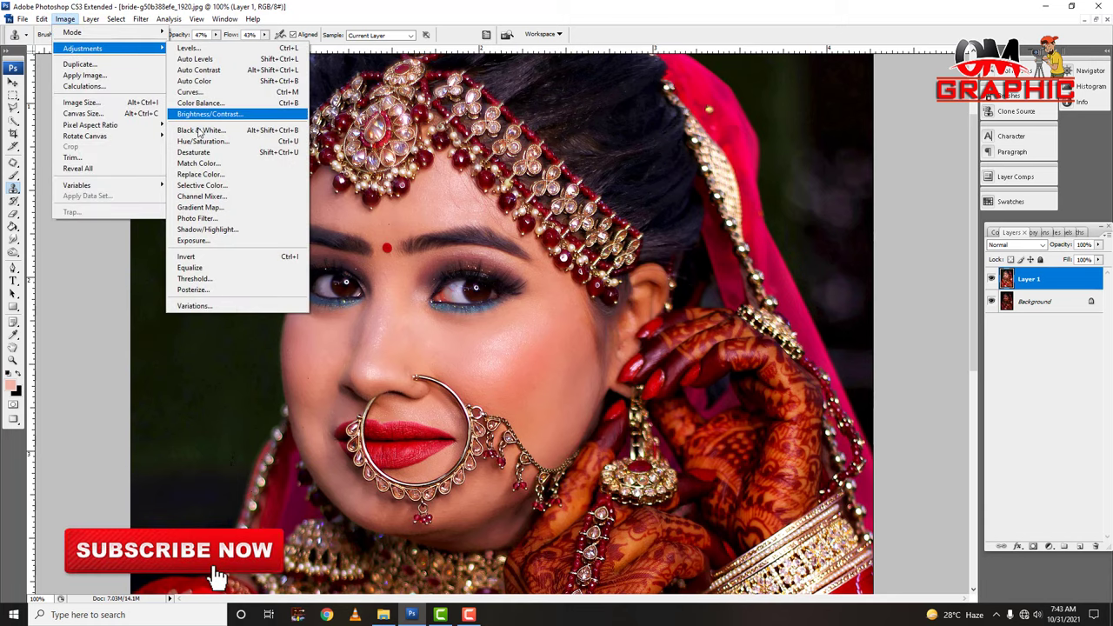
click(215, 188)
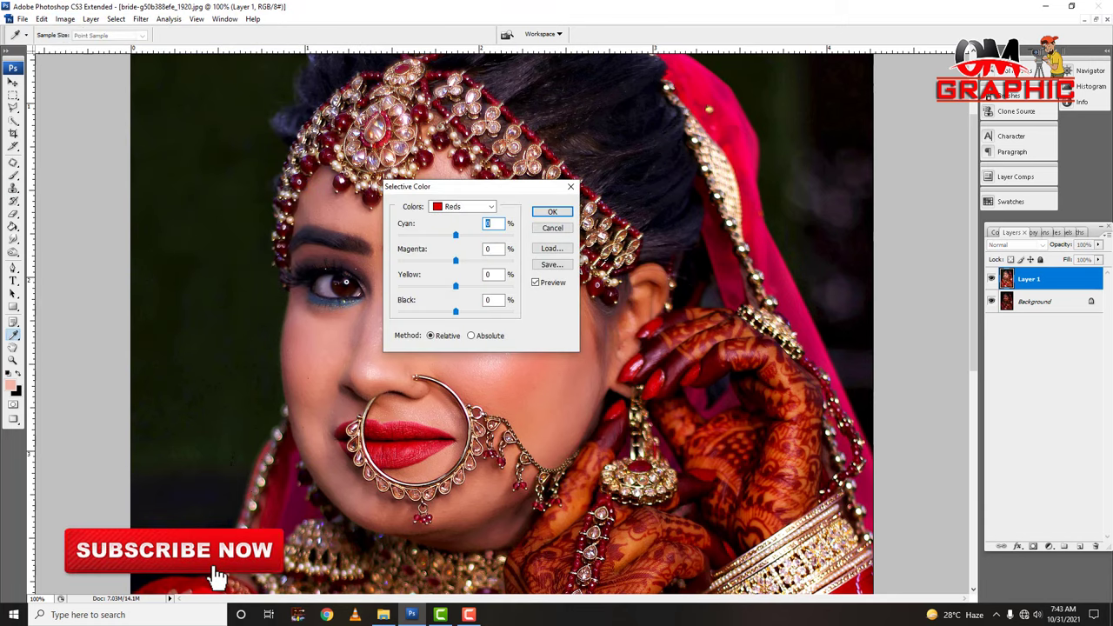
mouse_move(510, 193)
mouse_down()
mouse_move(639, 205)
mouse_move(689, 194)
mouse_up()
click(641, 209)
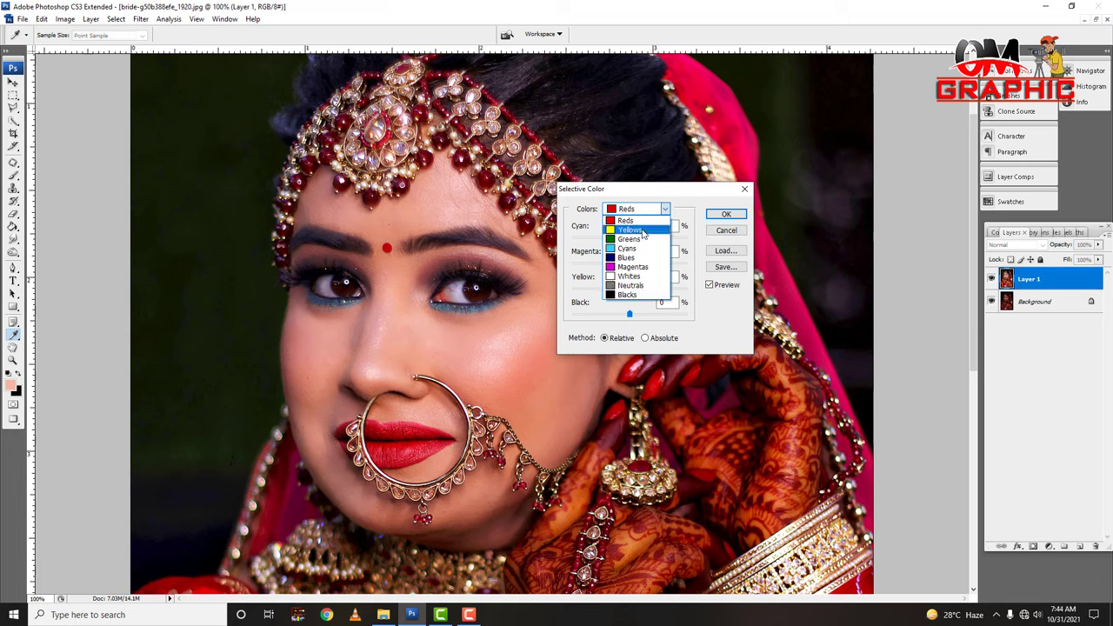
click(643, 231)
click(640, 211)
click(636, 233)
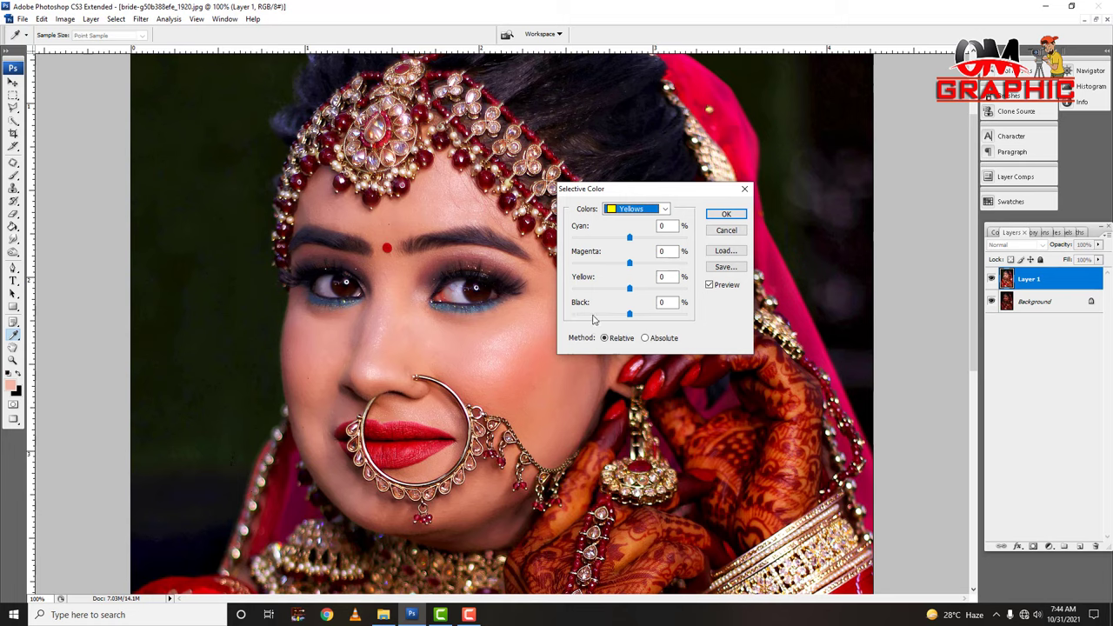
drag(629, 314, 614, 318)
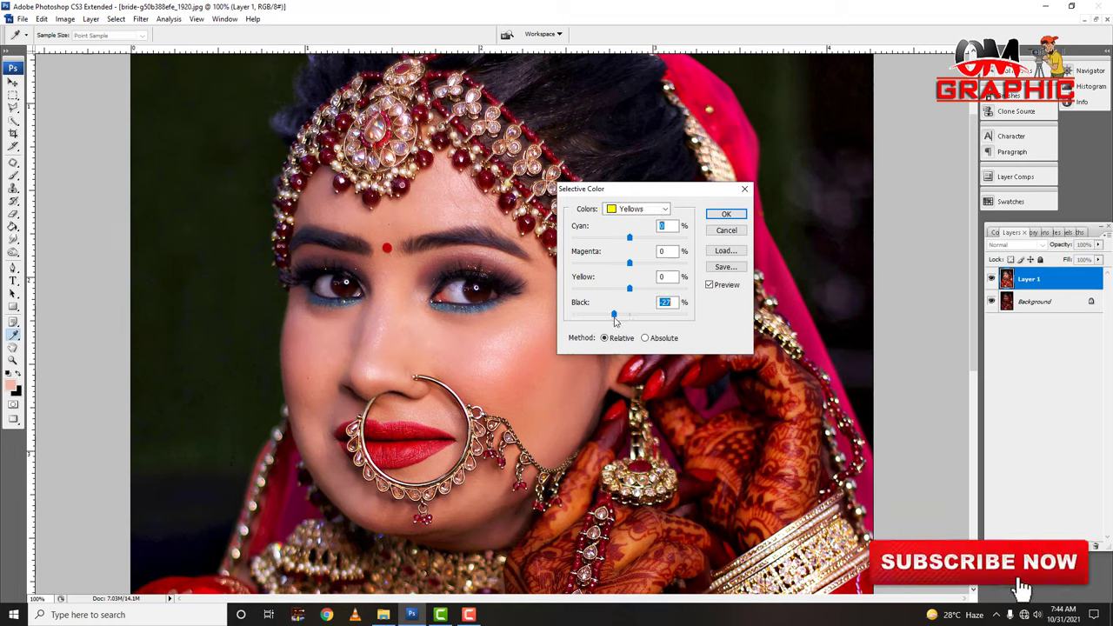
Step: Add Black +11 to Reds and +4 to Blacks, then apply the Selective Color correction
click(628, 213)
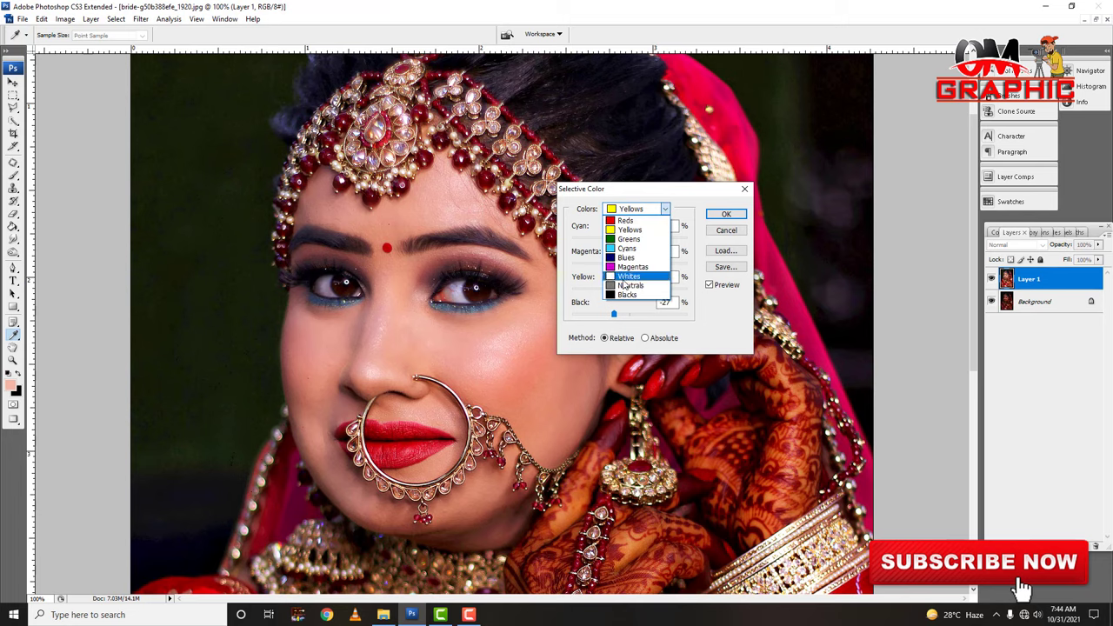
click(626, 219)
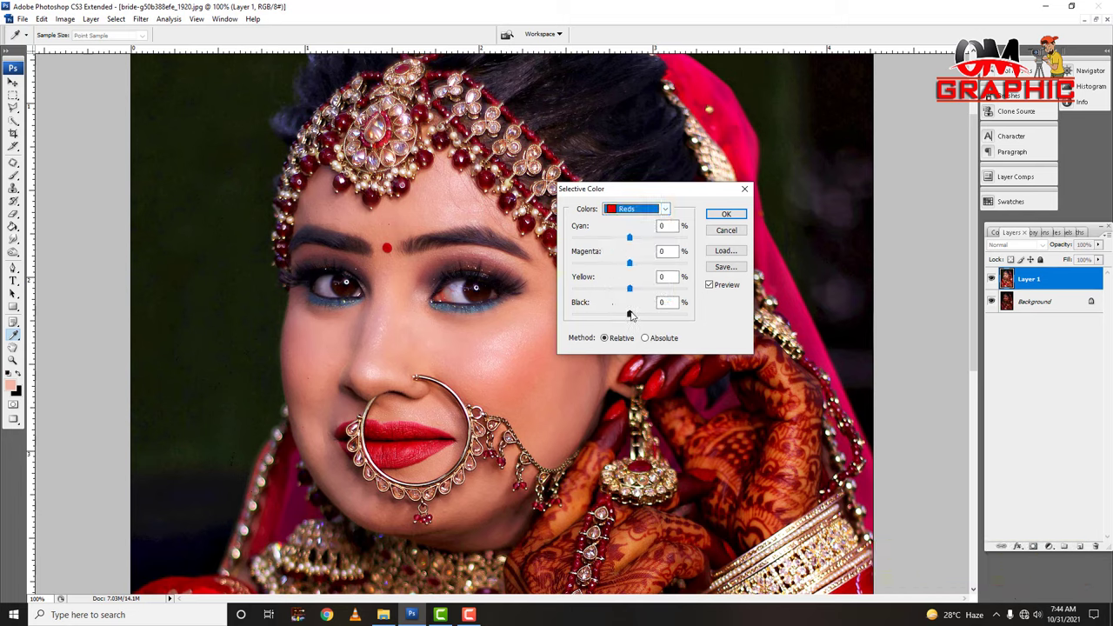
drag(630, 316, 635, 315)
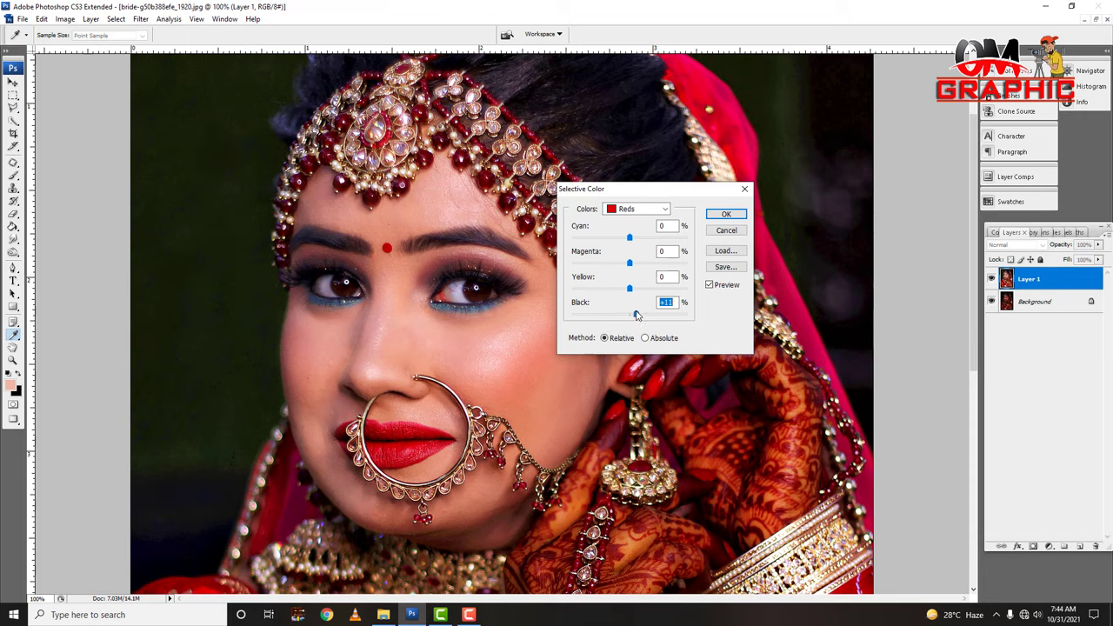
click(637, 209)
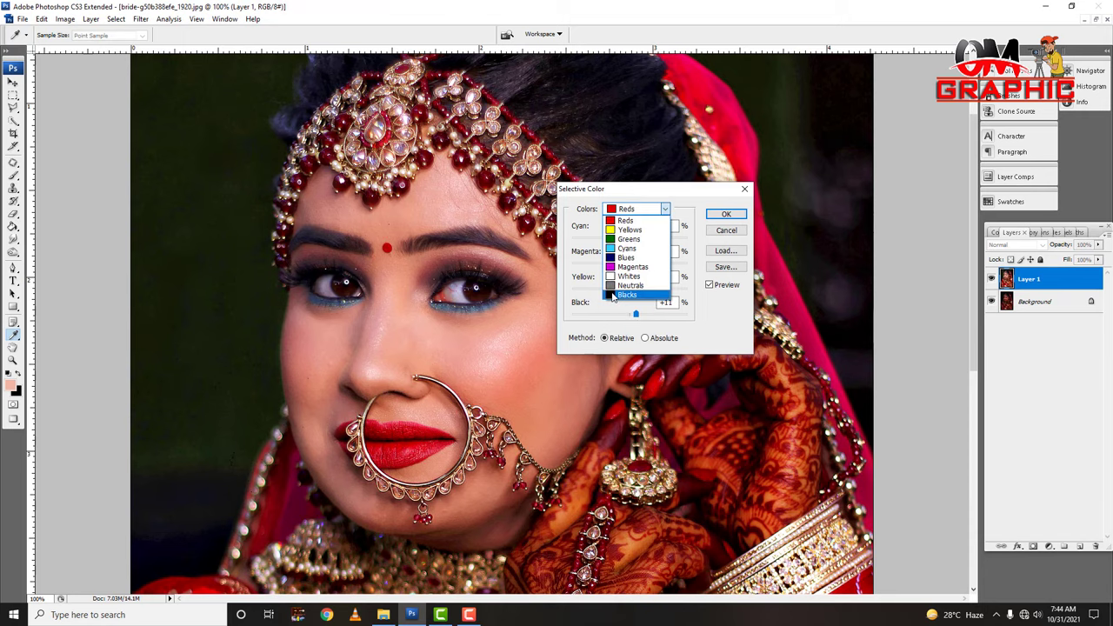
click(627, 299)
click(630, 317)
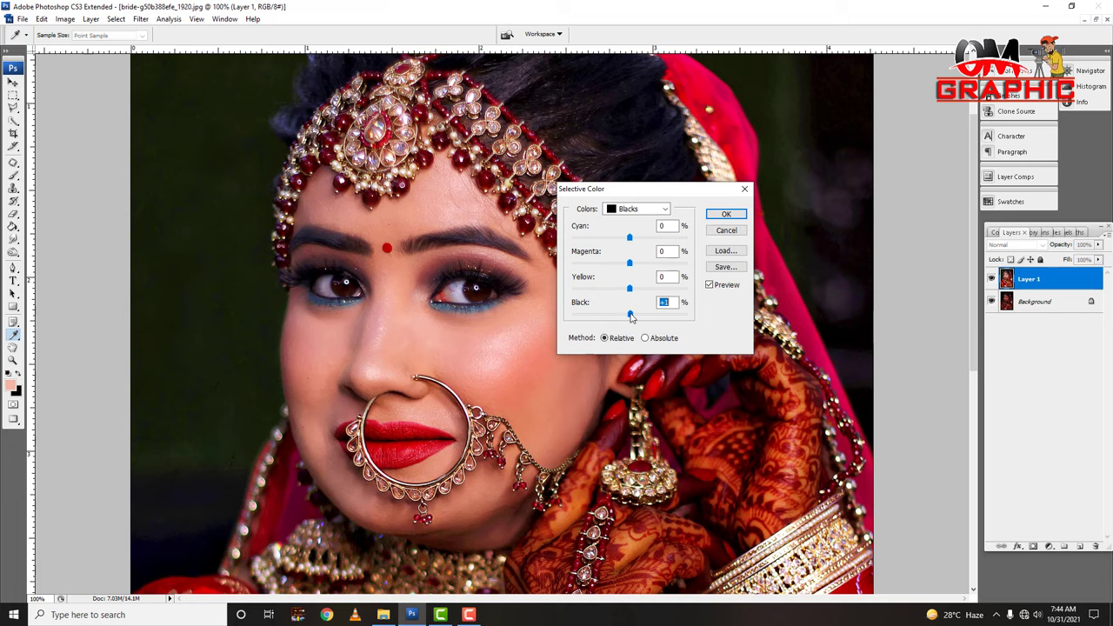
drag(631, 317, 633, 317)
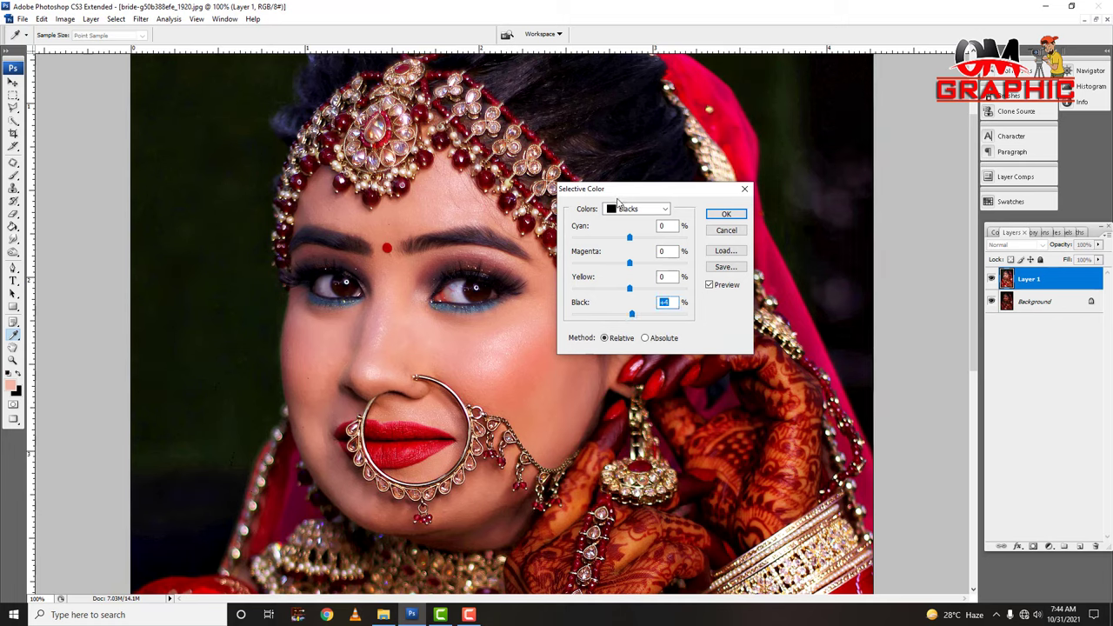
click(627, 212)
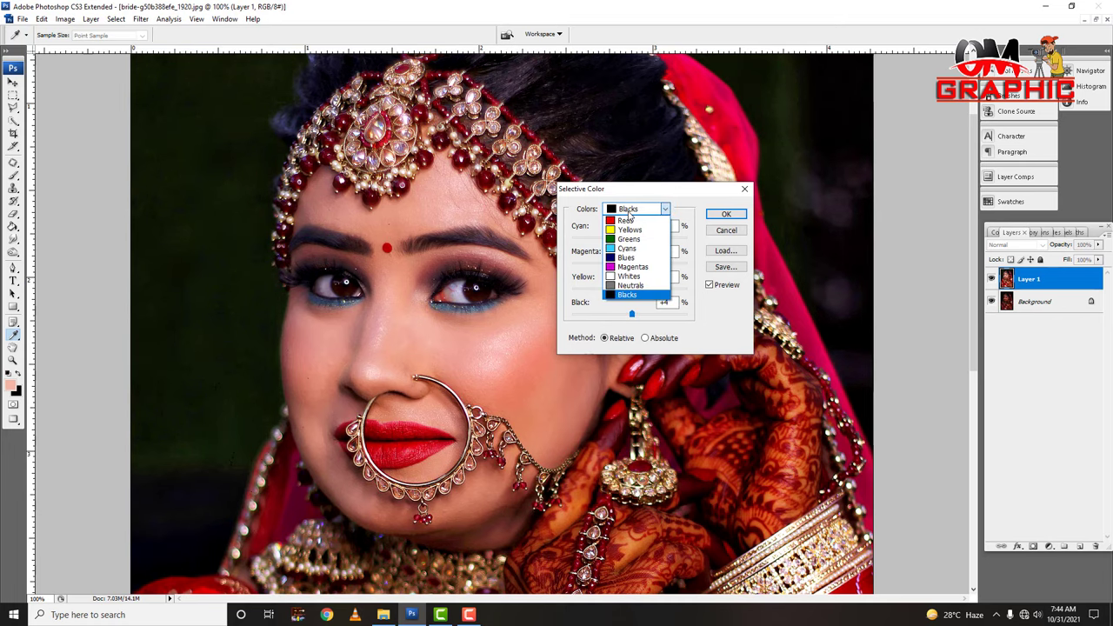
click(723, 217)
click(723, 217)
Step: Return to the Clone Stamp and reframe the view at 100% on the lower portrait and jewellery
key(s)
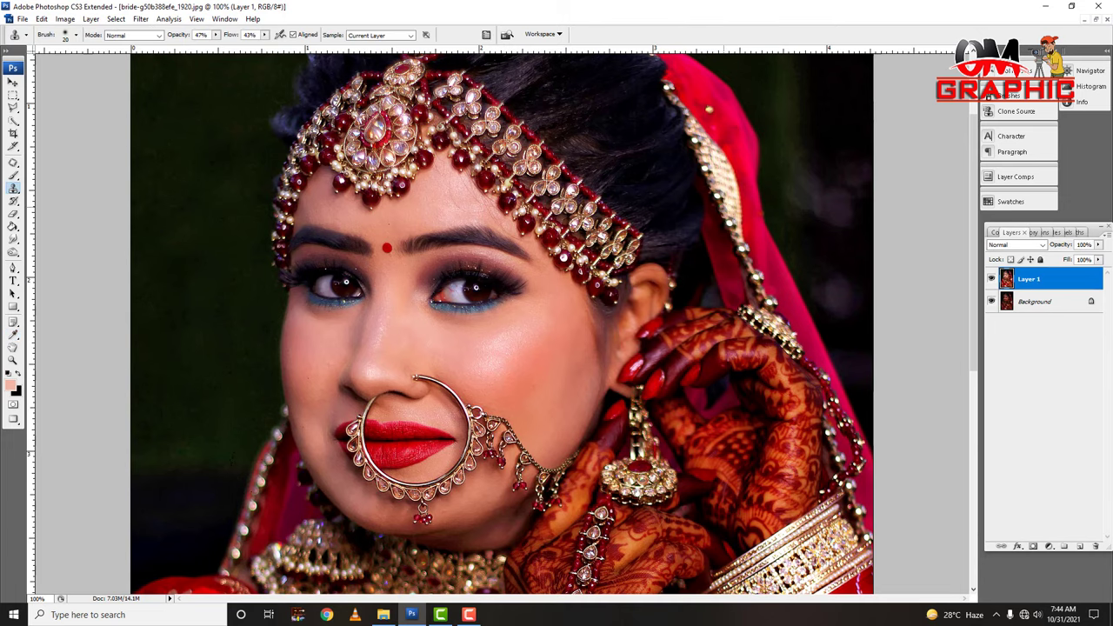
key(ctrl+minus)
key(ctrl+plus)
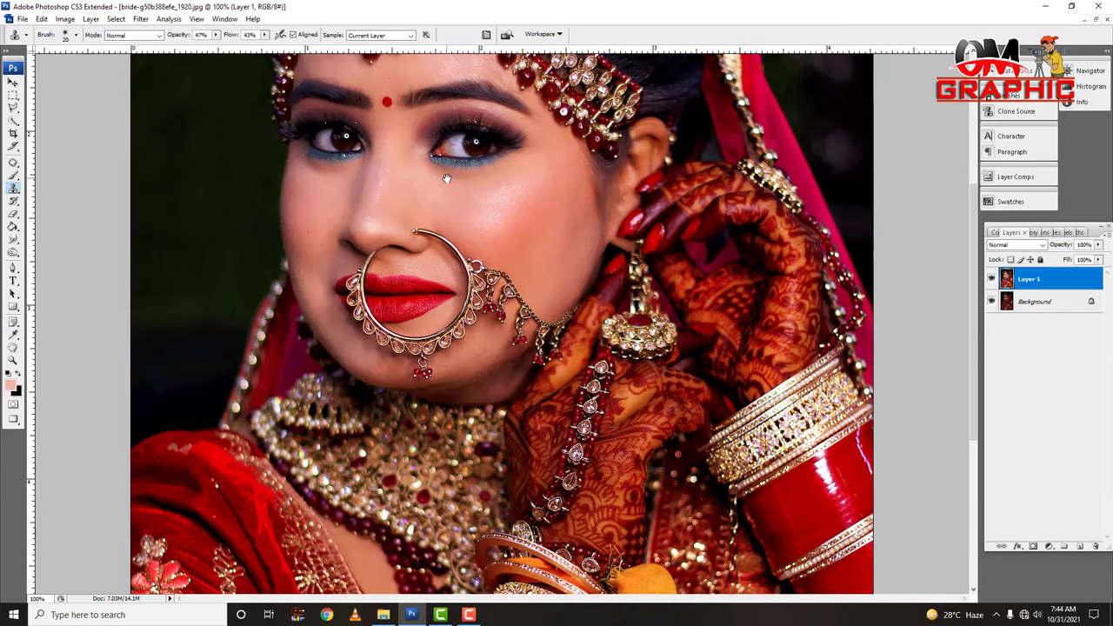
drag(475, 246, 471, 336)
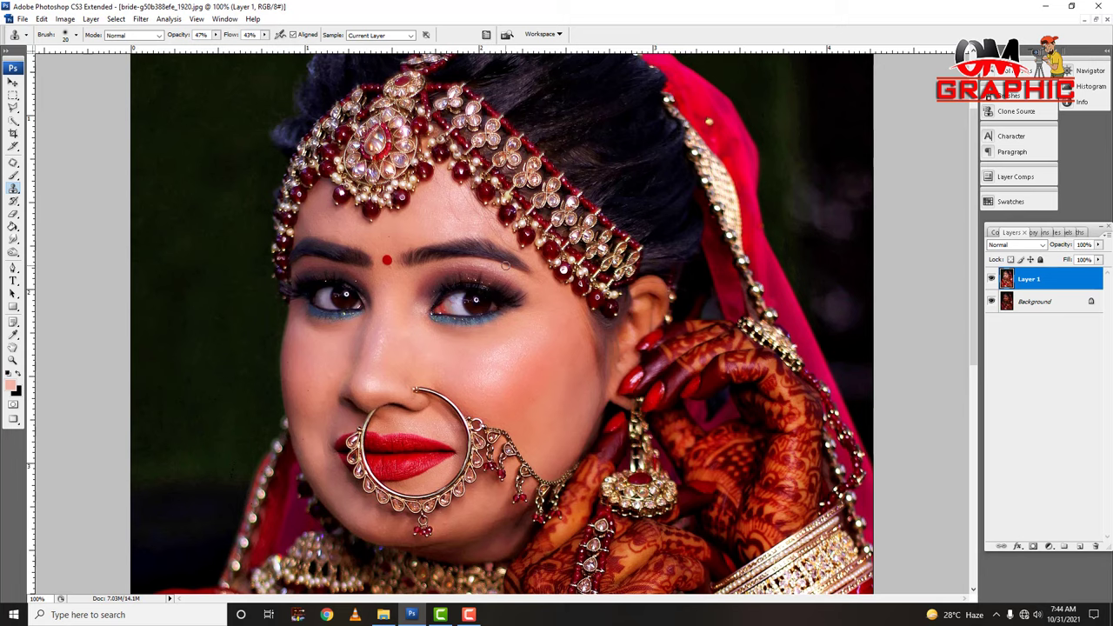
click(65, 19)
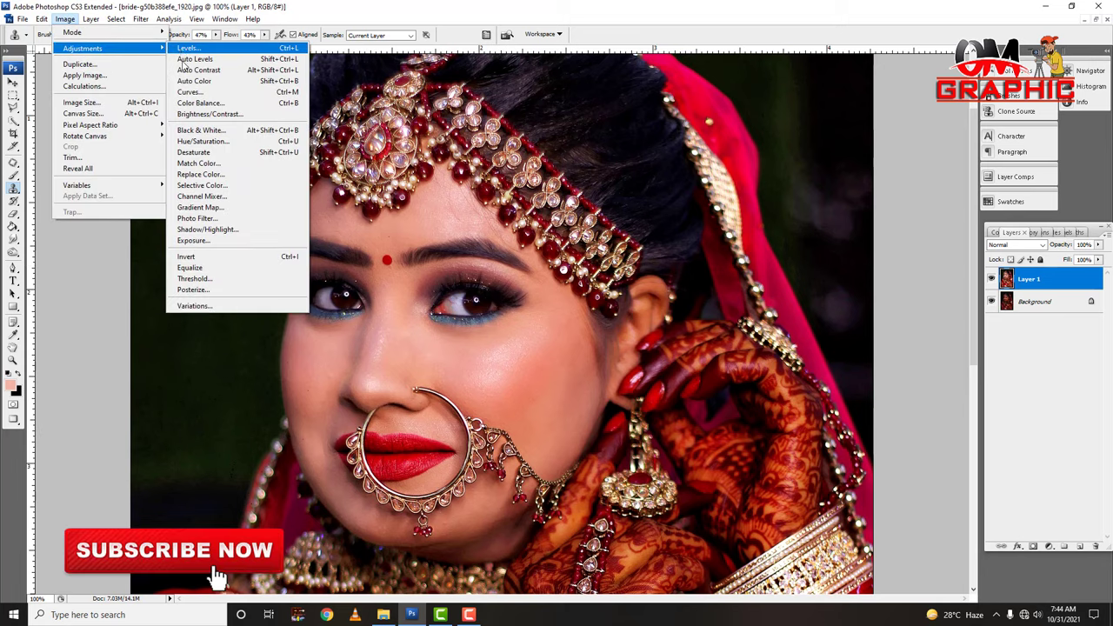
mouse_move(83, 49)
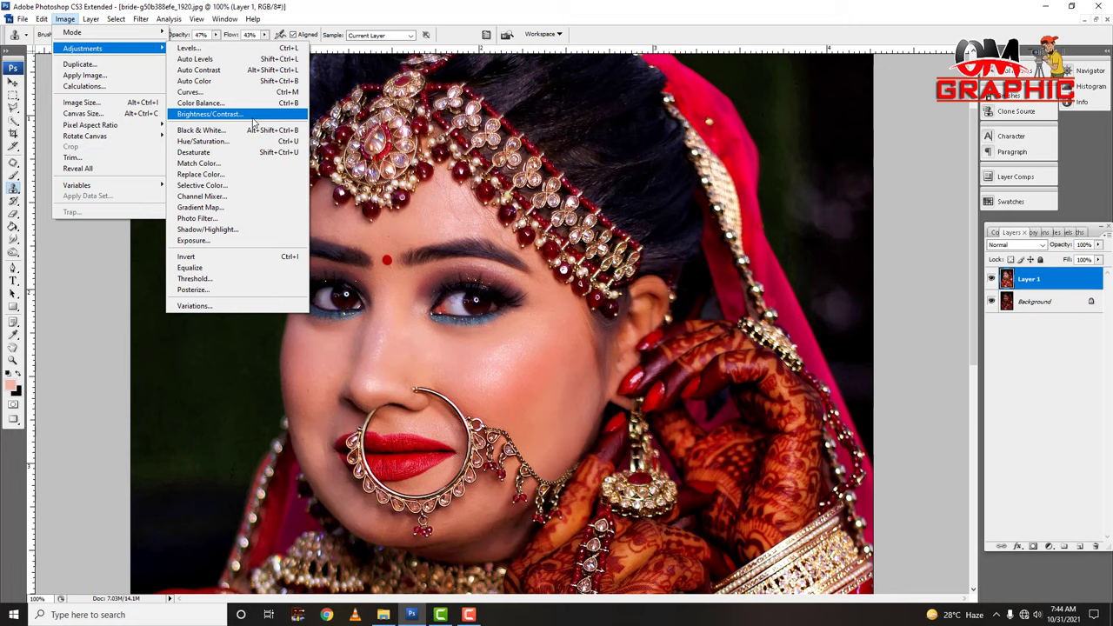
click(254, 113)
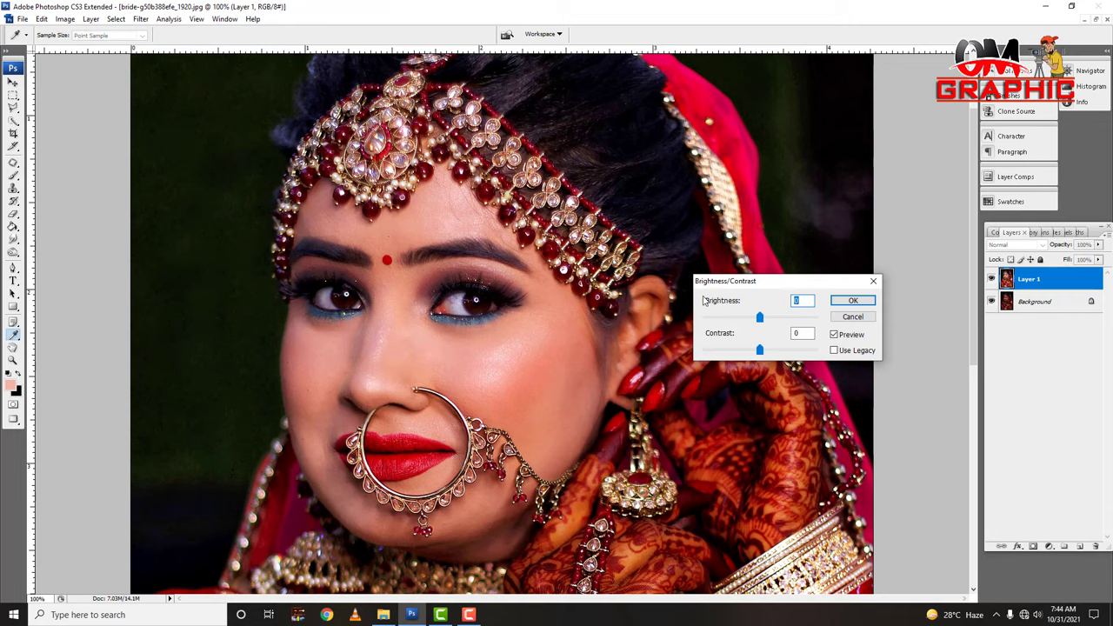
drag(805, 285, 827, 267)
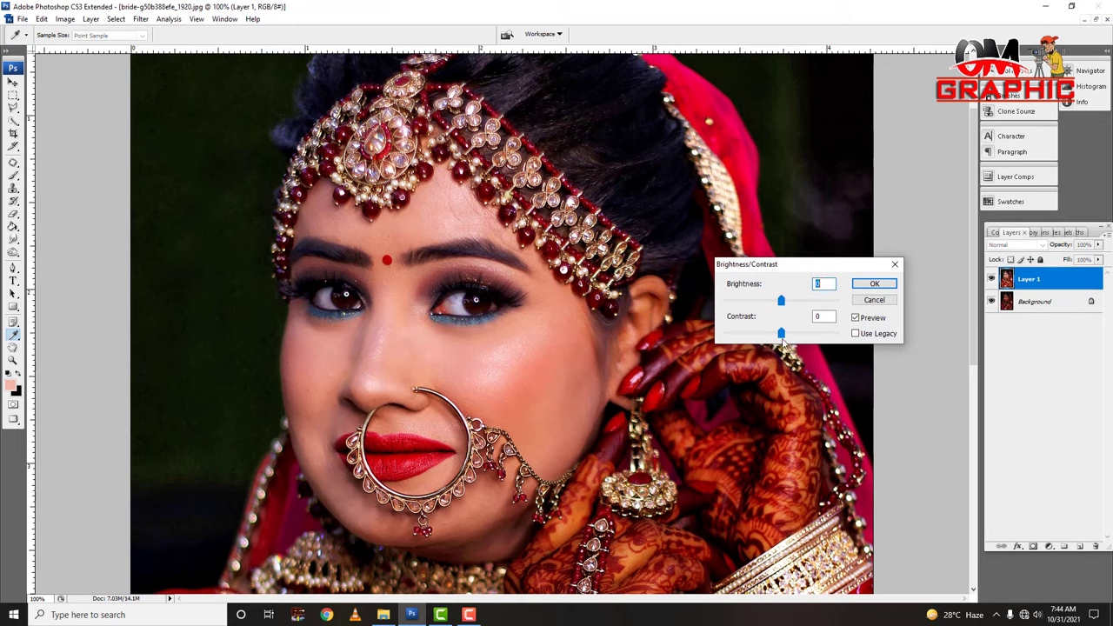
drag(782, 335, 826, 336)
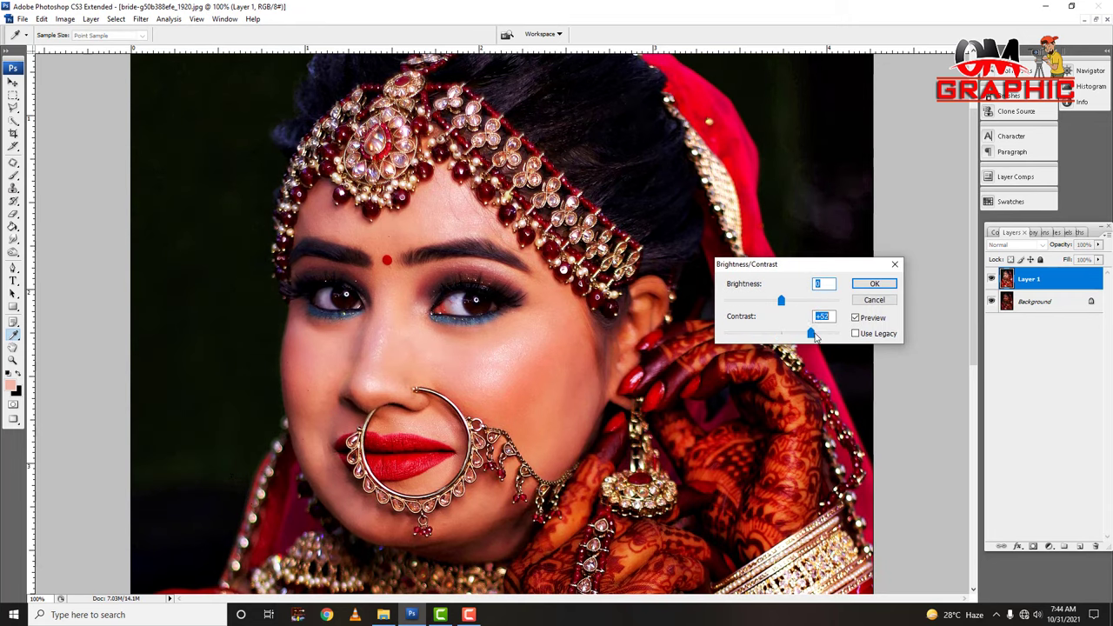
mouse_move(827, 337)
mouse_down()
mouse_move(715, 342)
mouse_move(785, 339)
mouse_up()
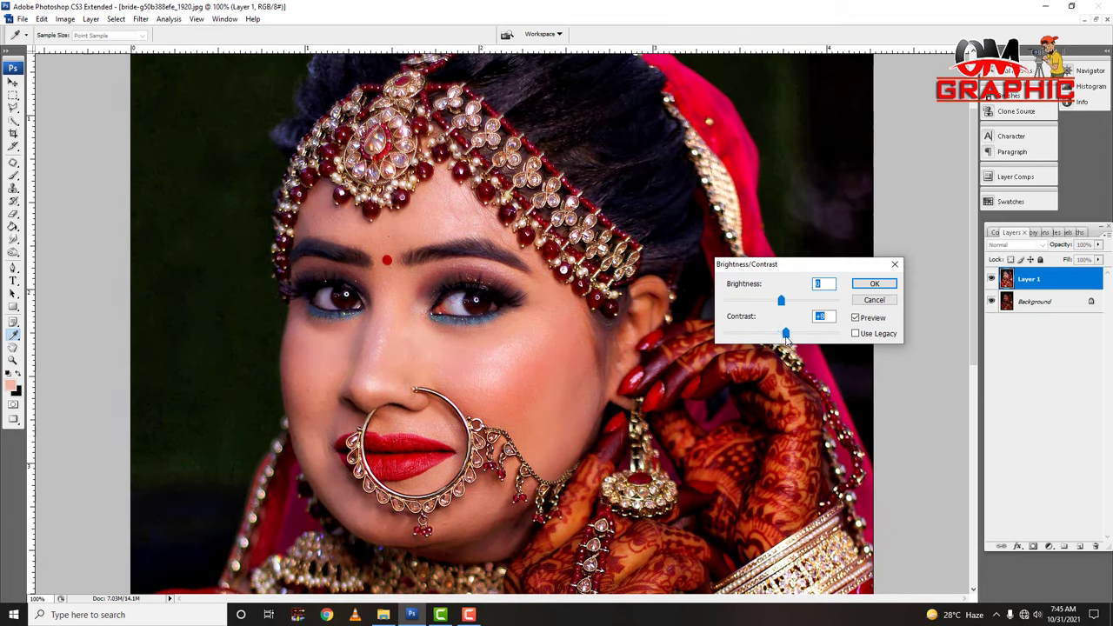
drag(786, 339, 784, 342)
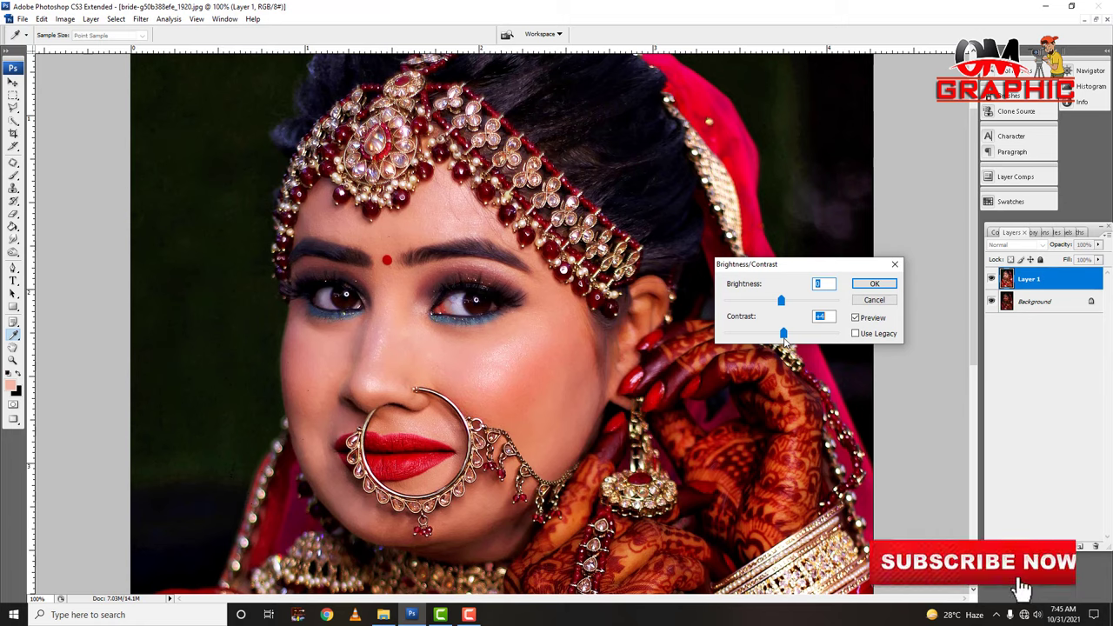
drag(787, 302, 790, 302)
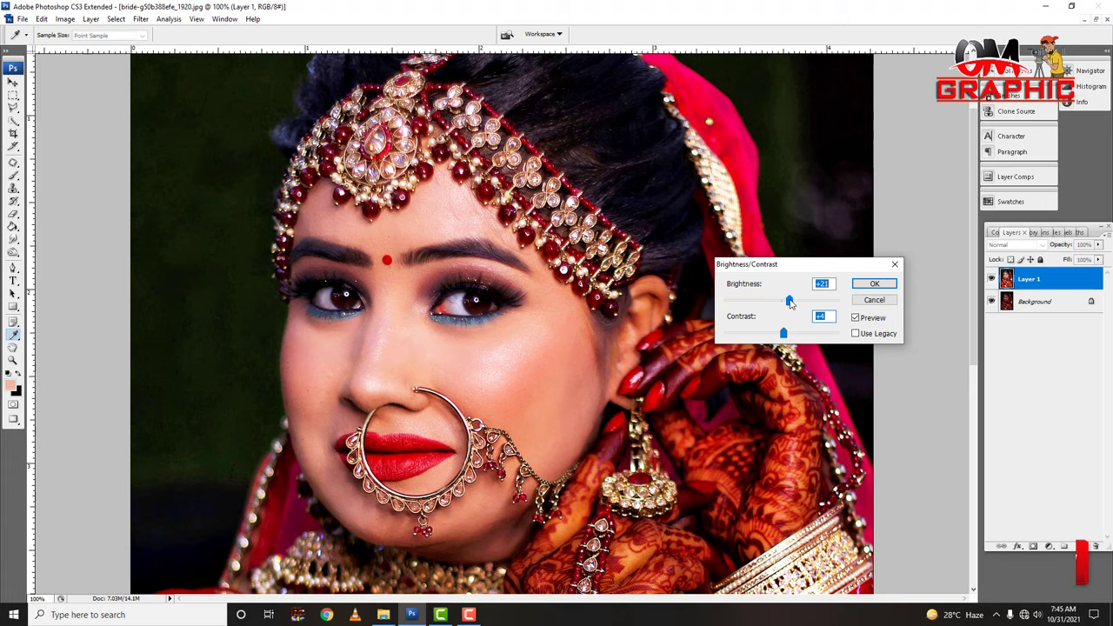
click(874, 284)
key(s)
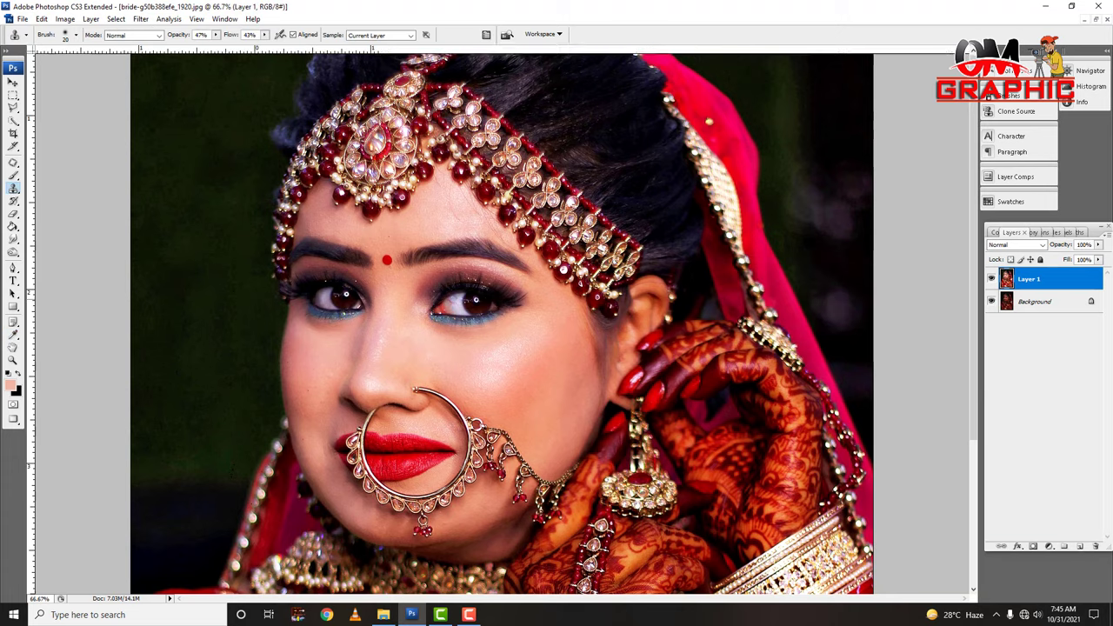
scroll(504, 392, down, 4)
scroll(519, 185, up, 2)
scroll(519, 185, up, 5)
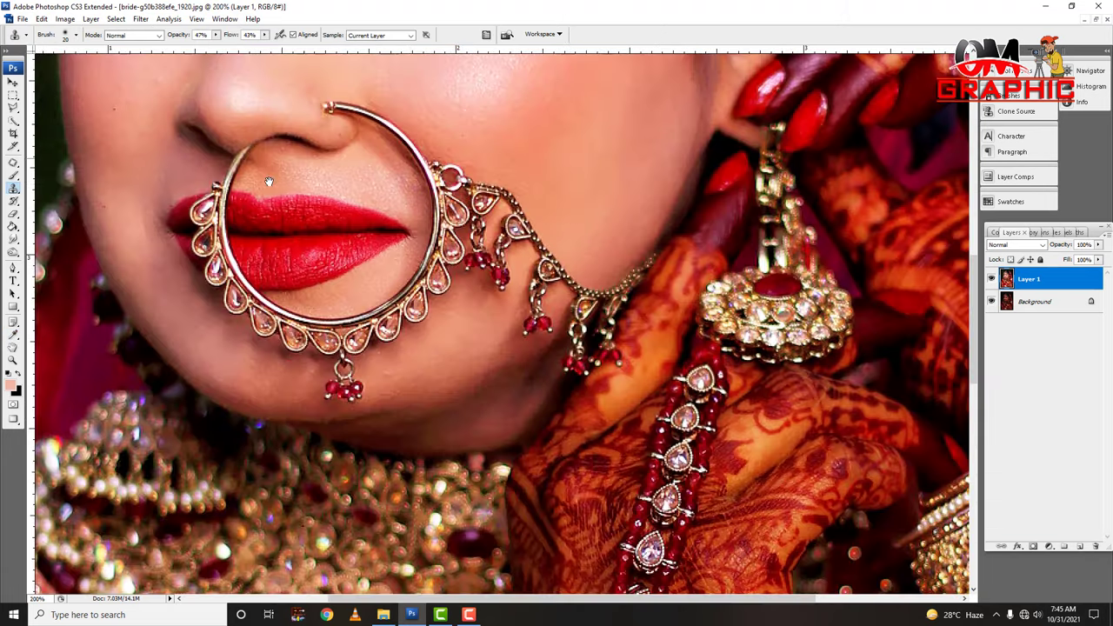
scroll(519, 185, down, 2)
scroll(384, 376, down, 1)
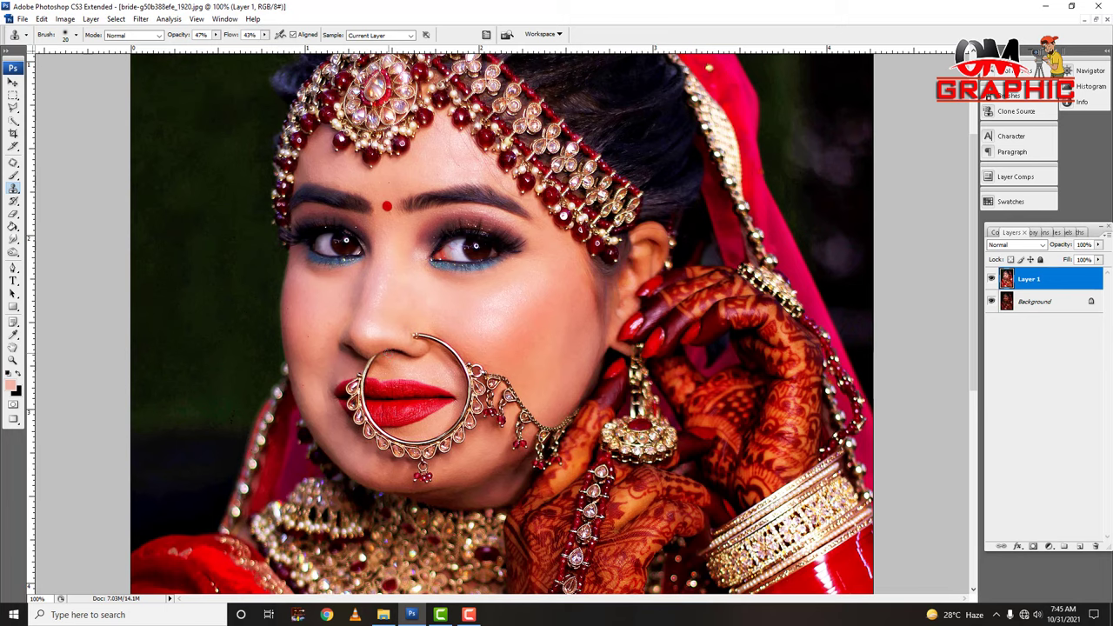
Step: Apply a Highlights Color Balance of Cyan/Red -22 and Yellow/Blue +11
key(ctrl+b)
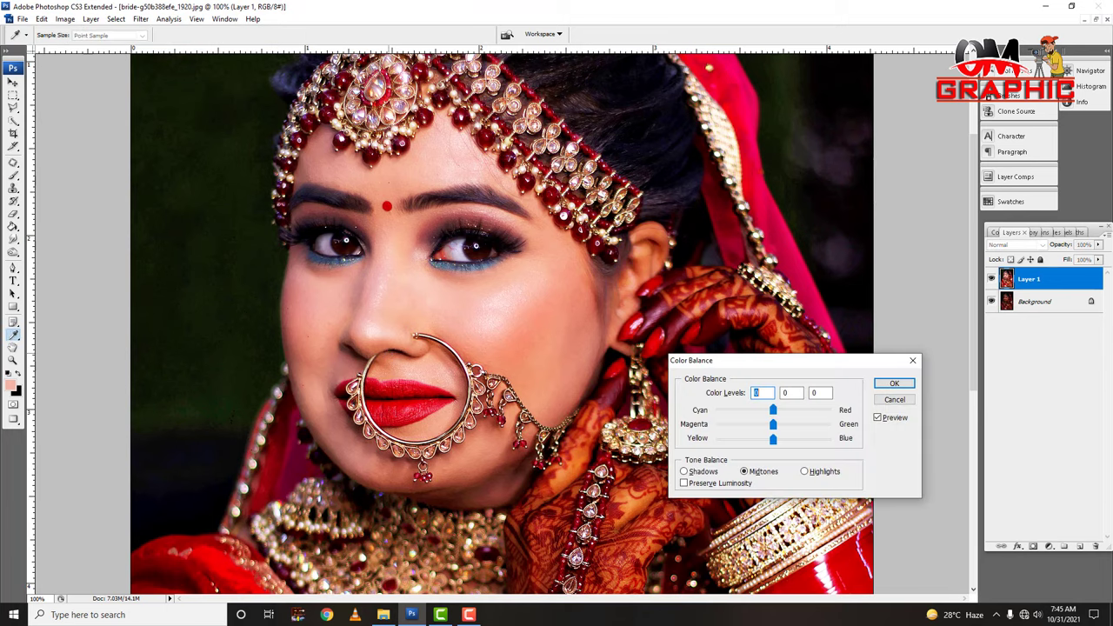
click(893, 382)
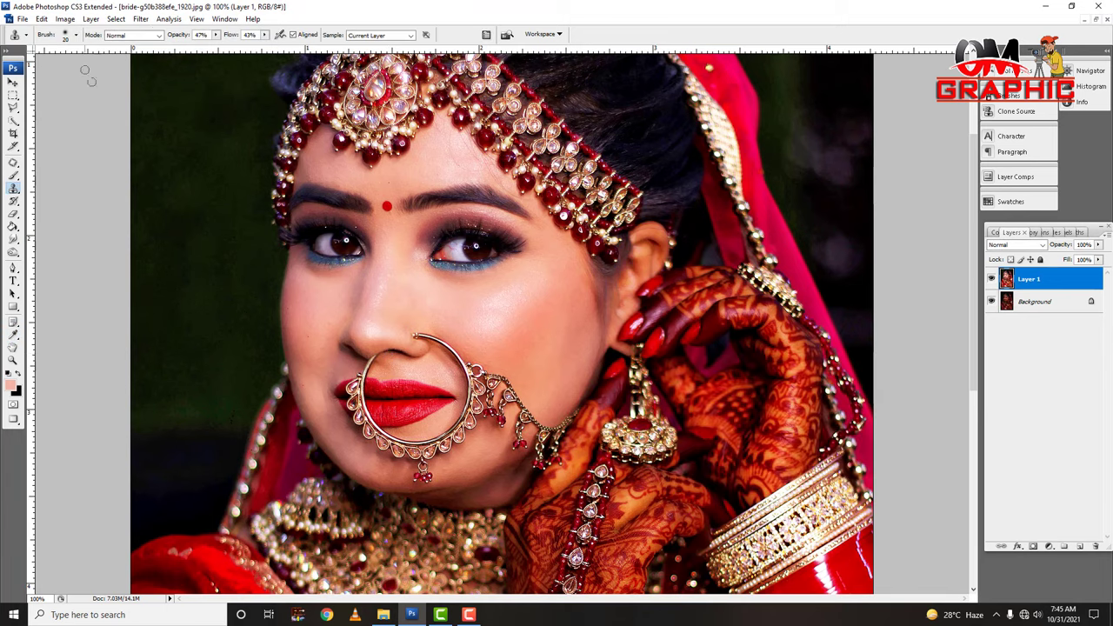
click(68, 20)
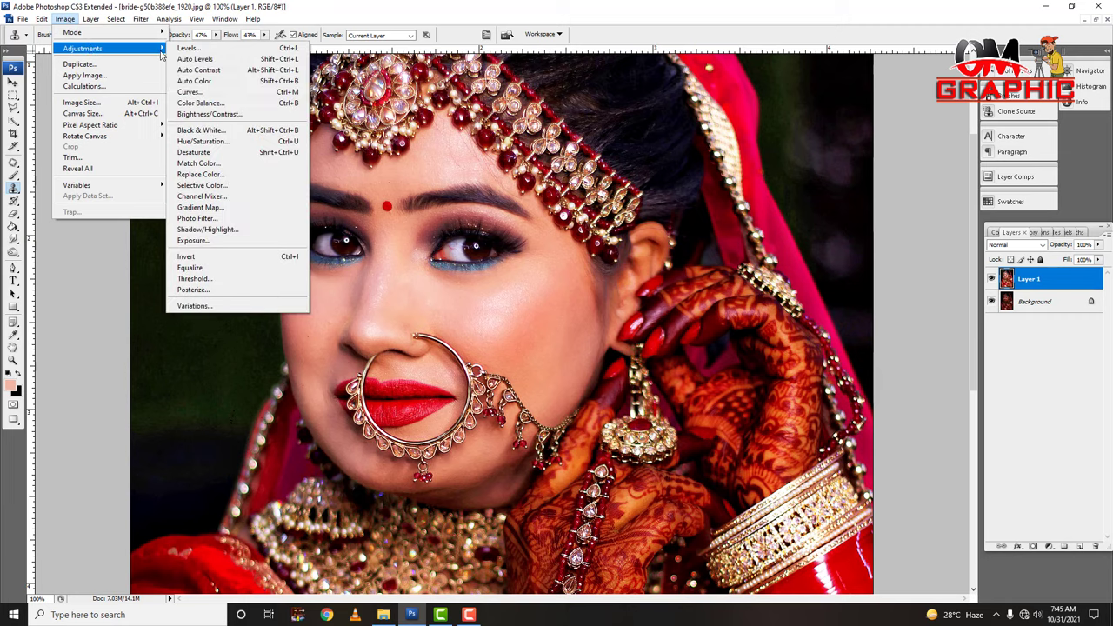
click(212, 104)
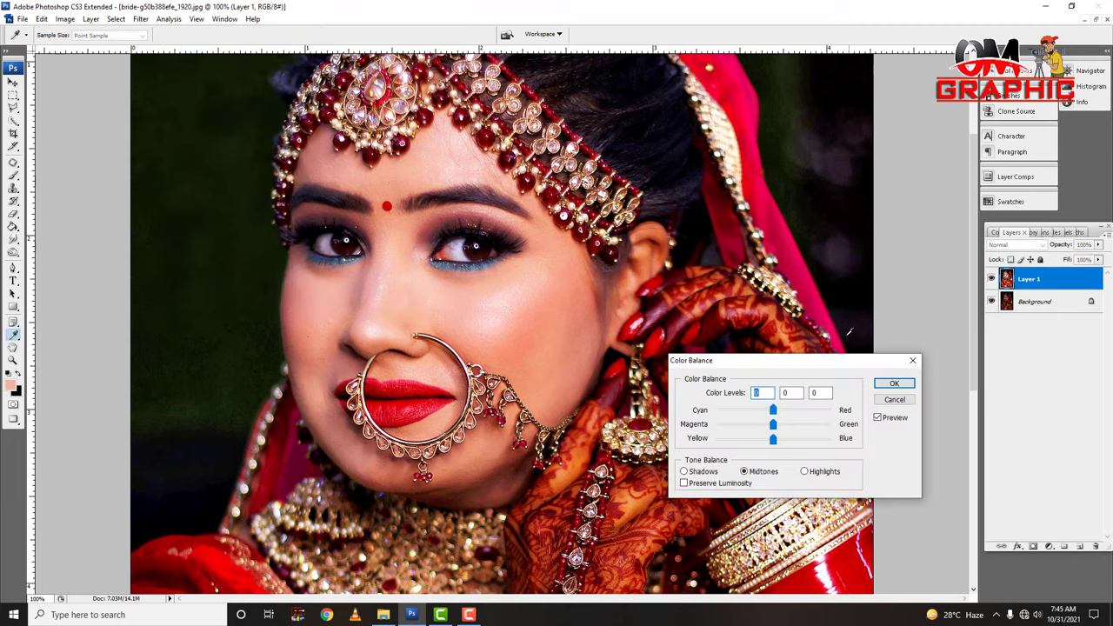
drag(822, 360, 793, 255)
click(775, 366)
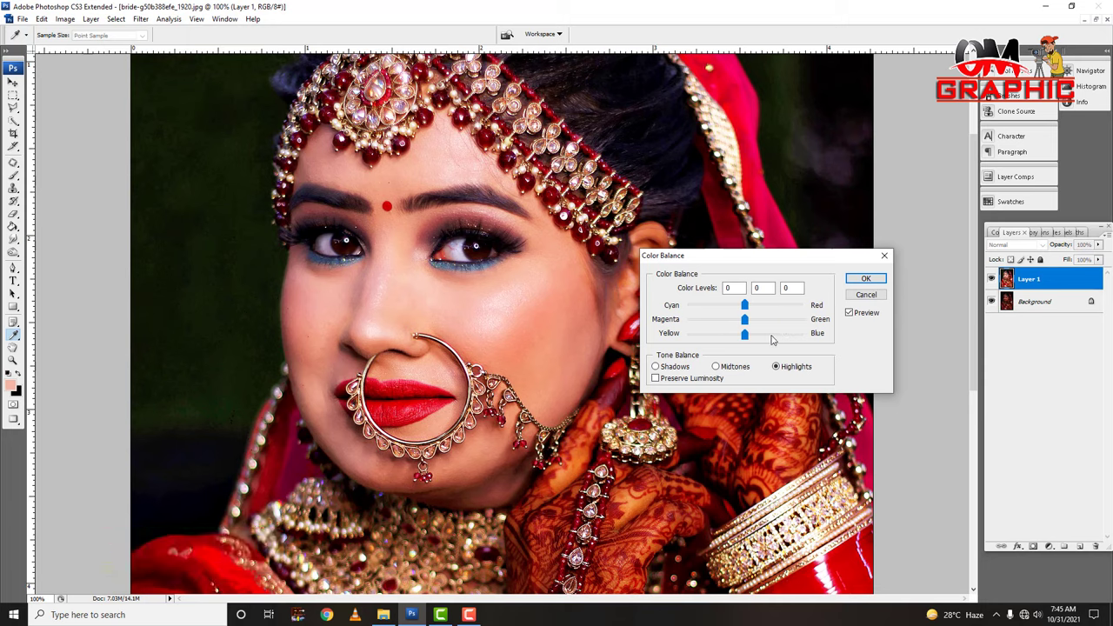
click(744, 335)
mouse_move(744, 336)
mouse_down()
mouse_move(770, 340)
mouse_move(751, 339)
mouse_up()
drag(746, 307, 734, 310)
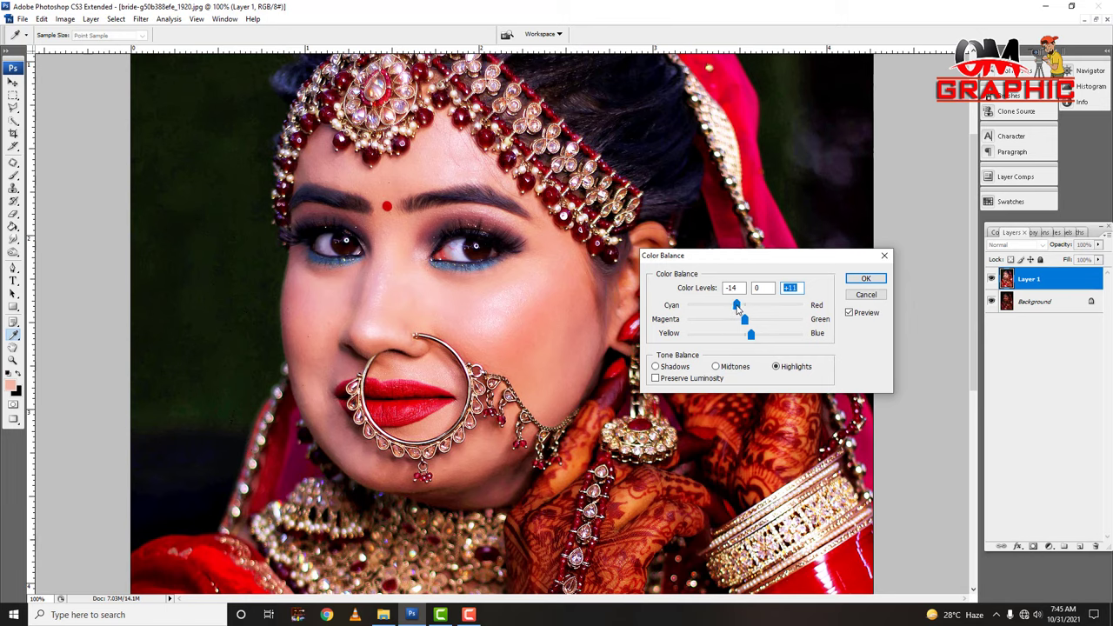
click(865, 278)
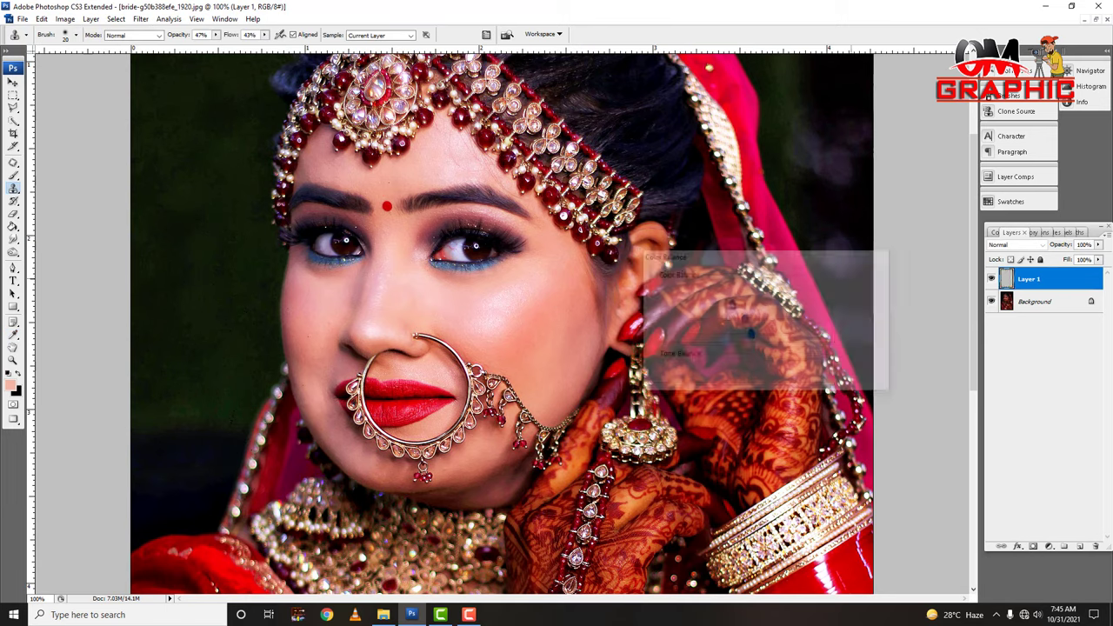
Step: Toggle the Background layer's visibility to compare before and after, zooming out and back in
click(990, 301)
click(990, 302)
click(990, 301)
click(990, 301)
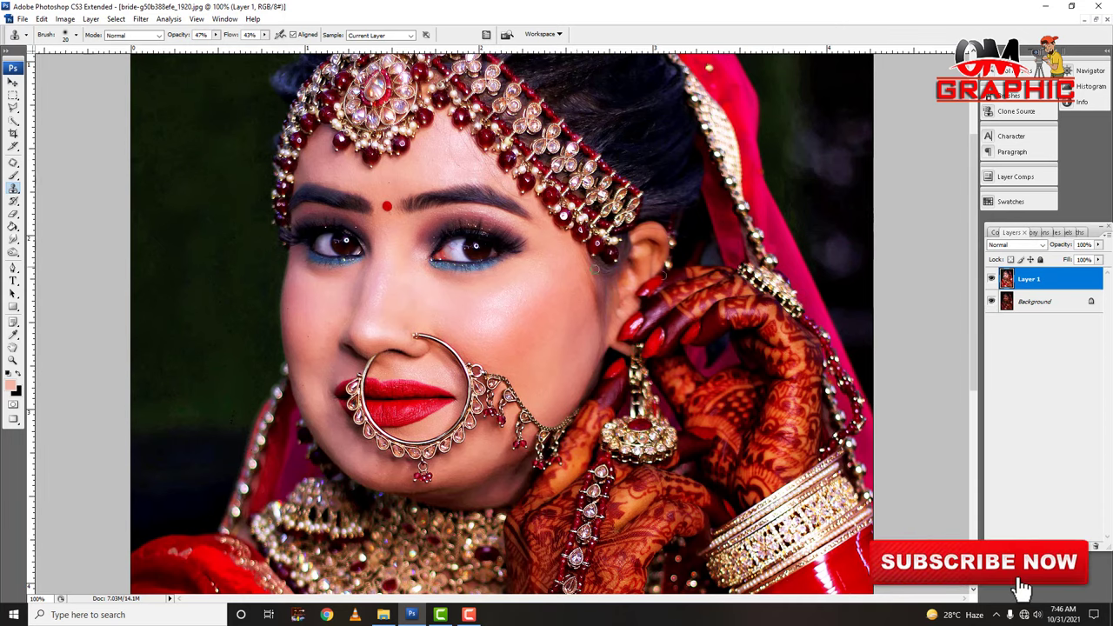
key(ctrl+minus)
key(ctrl+minus)
key(ctrl+minus)
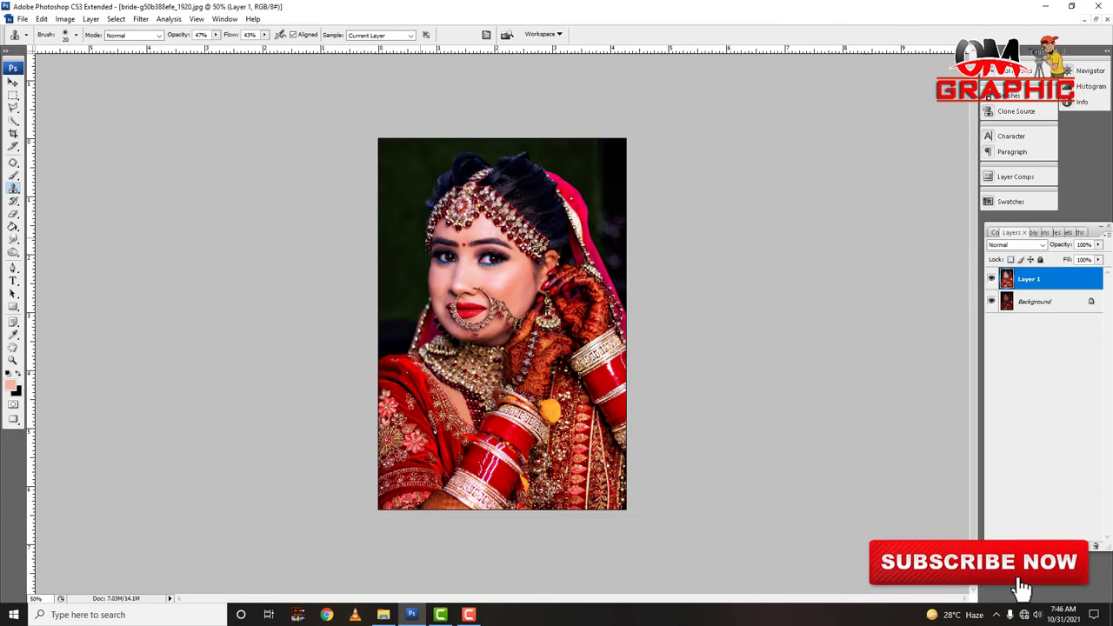
key(ctrl+plus)
key(ctrl+plus)
key(ctrl+plus)
scroll(424, 344, up, 3)
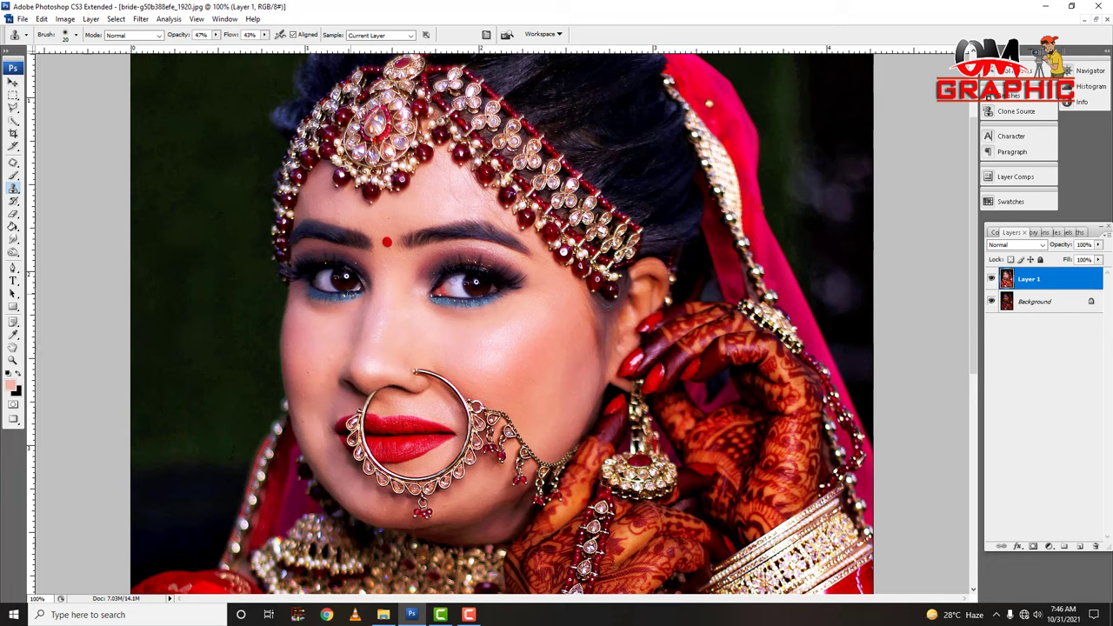
click(140, 19)
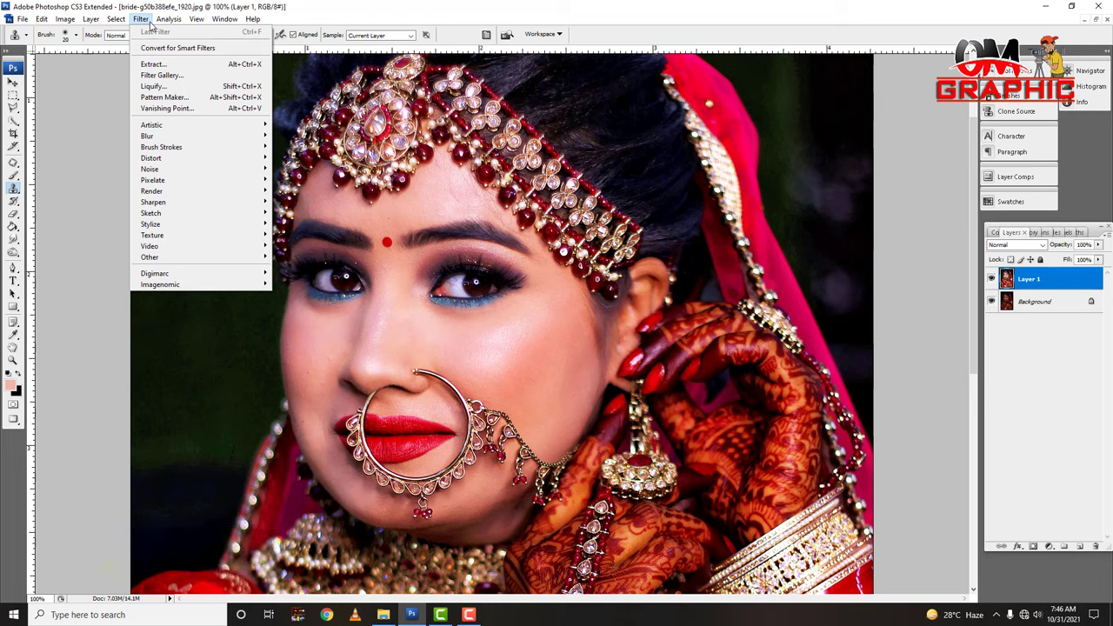
Step: Apply the Imagenomic Portraiture filter with the Smoothing: High preset
click(151, 25)
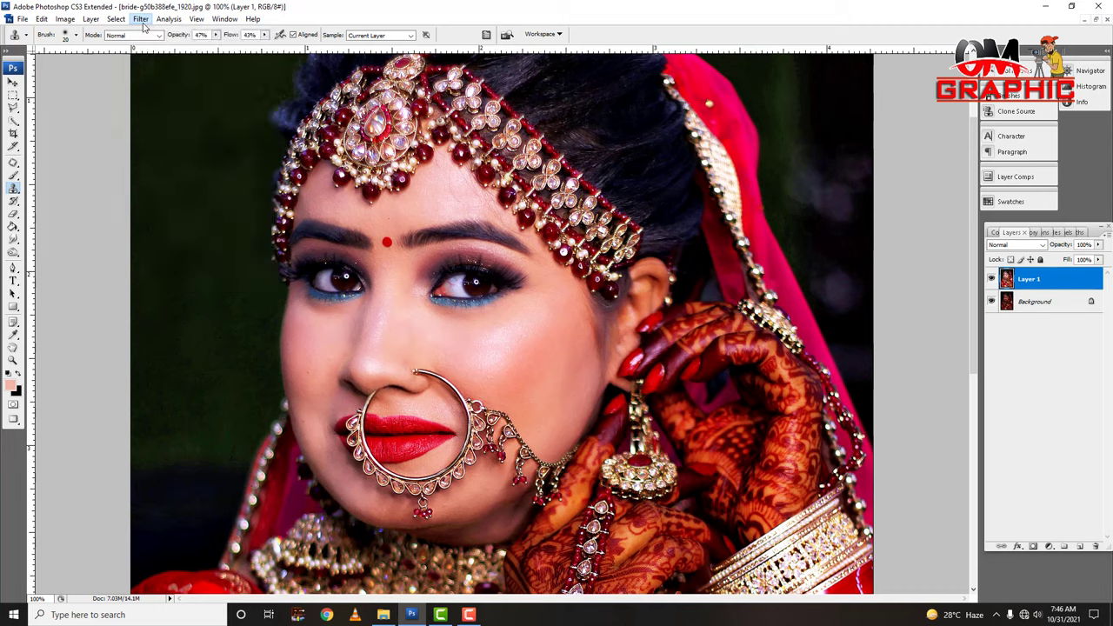
click(142, 19)
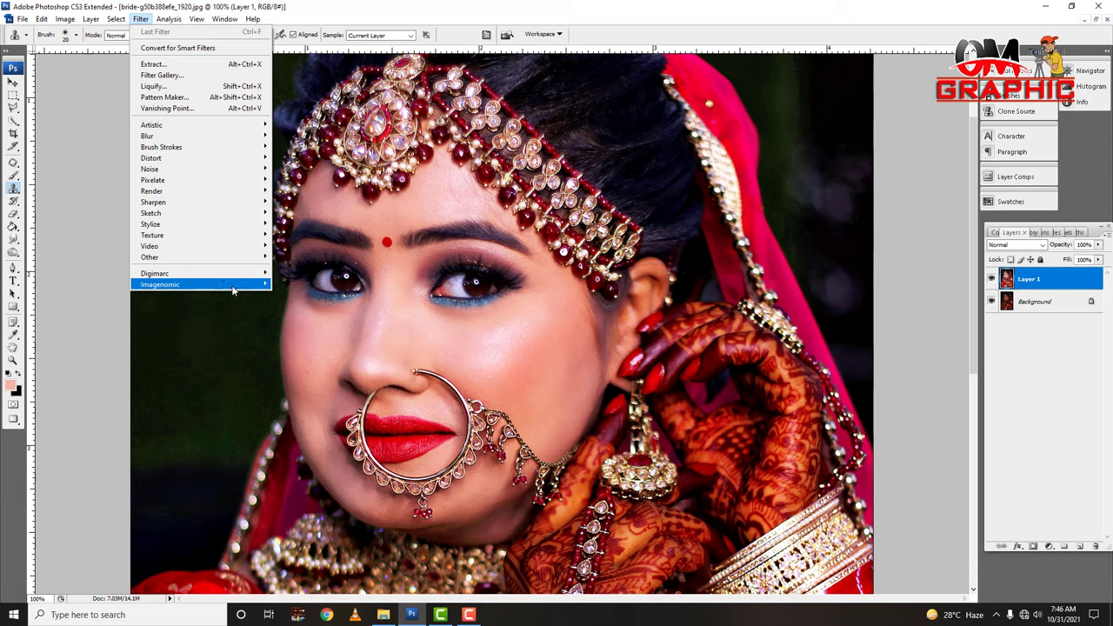
mouse_move(161, 284)
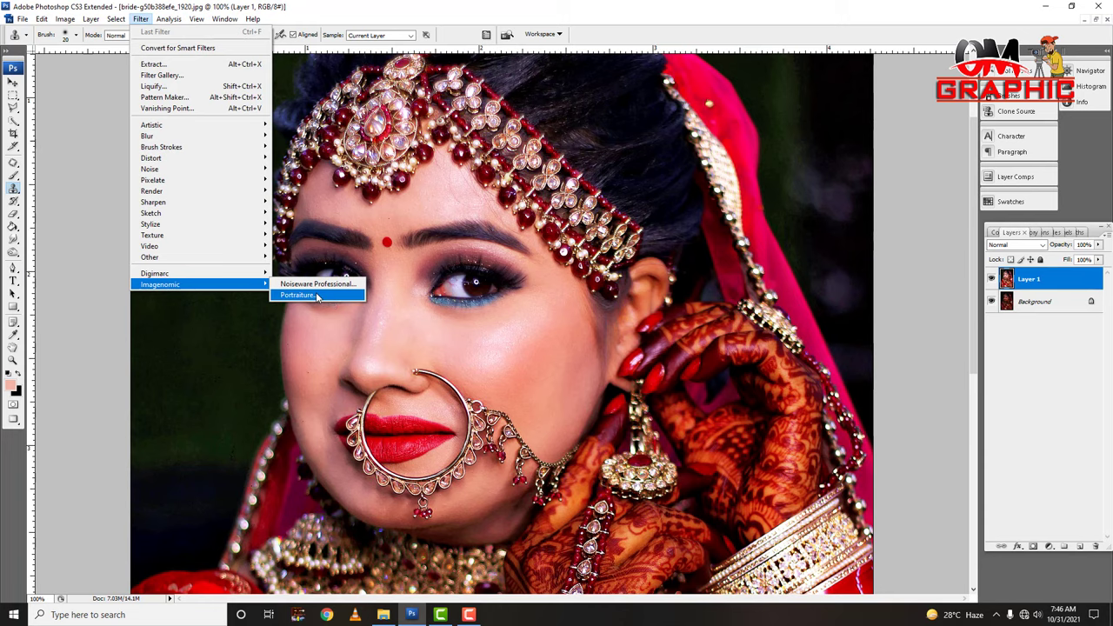
click(317, 296)
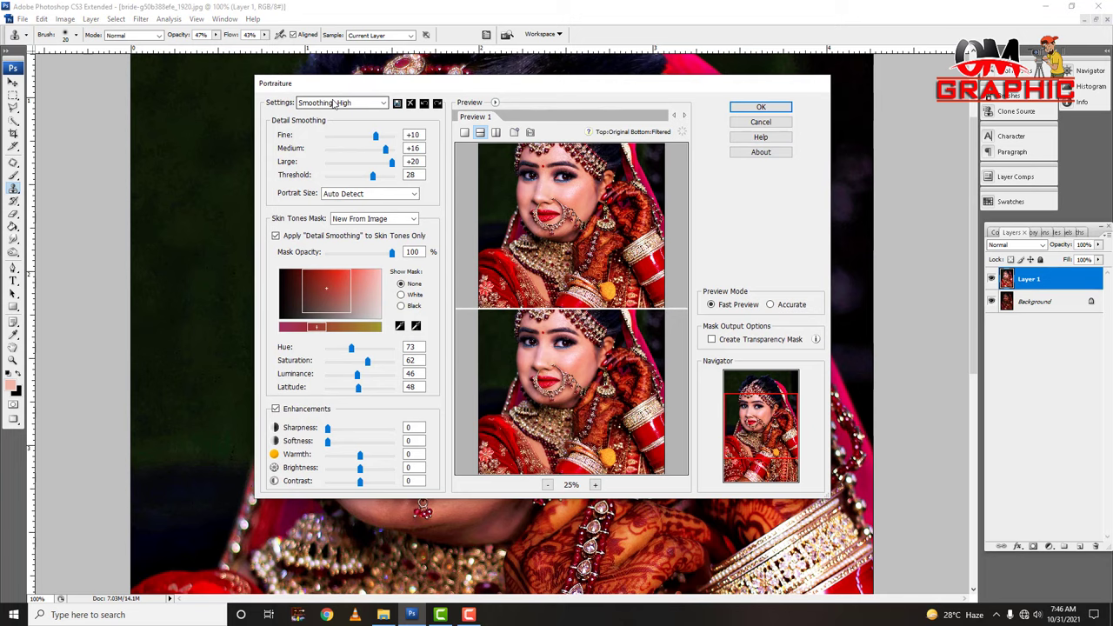
click(334, 102)
click(330, 143)
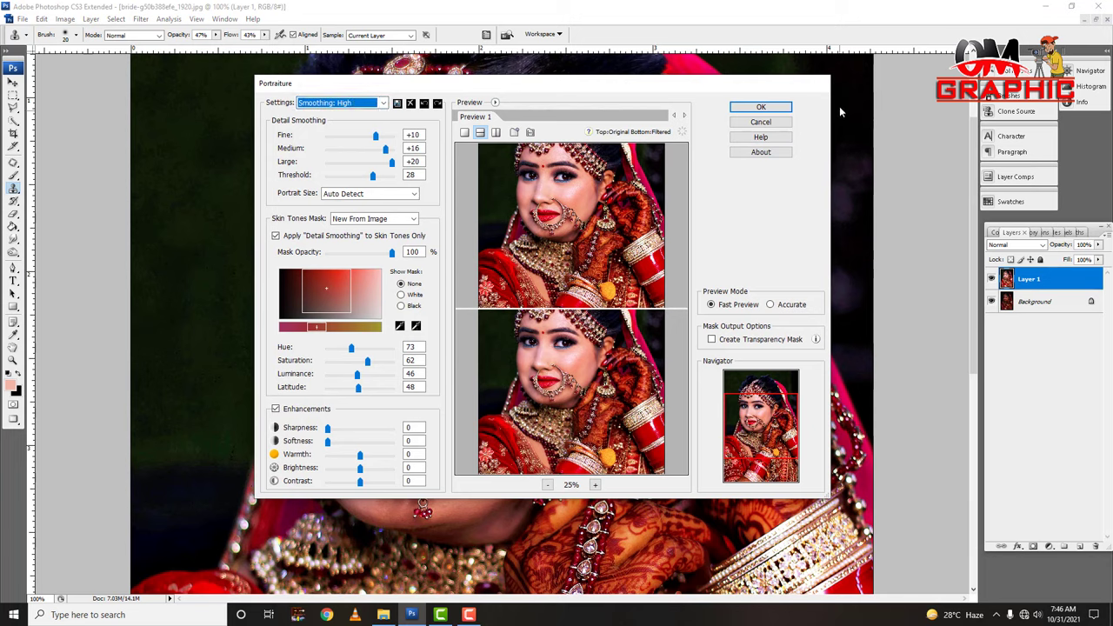
click(357, 104)
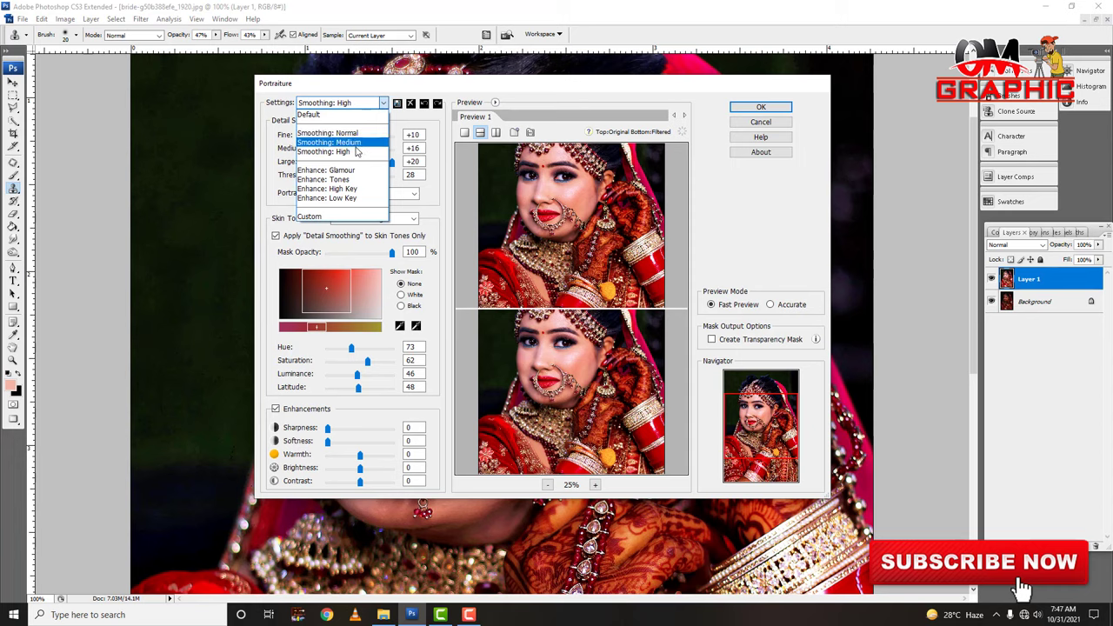
click(354, 152)
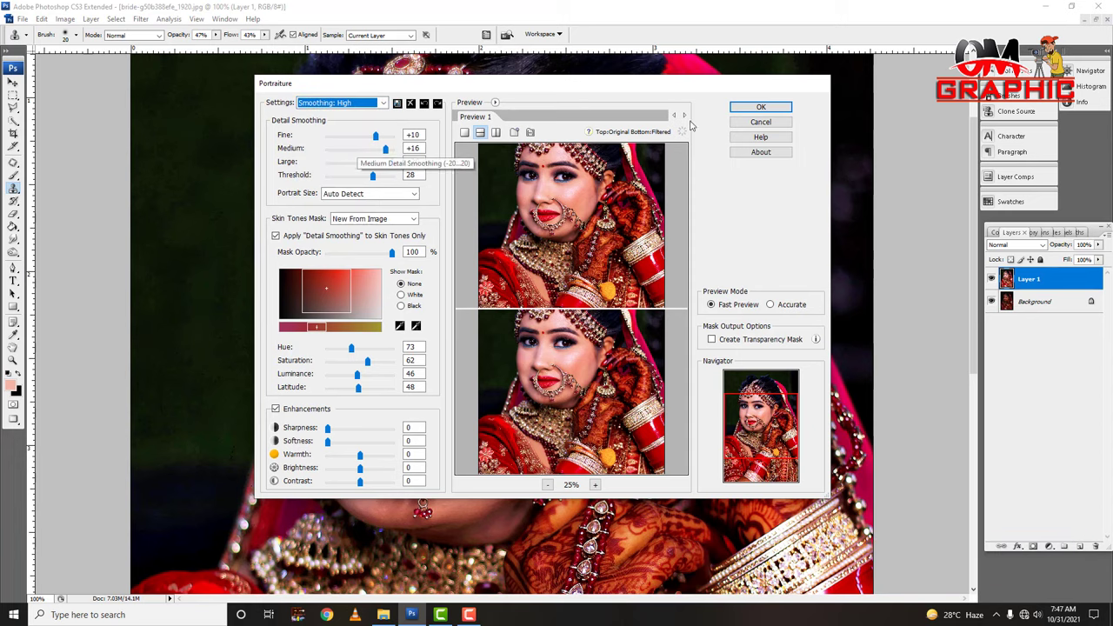
click(760, 107)
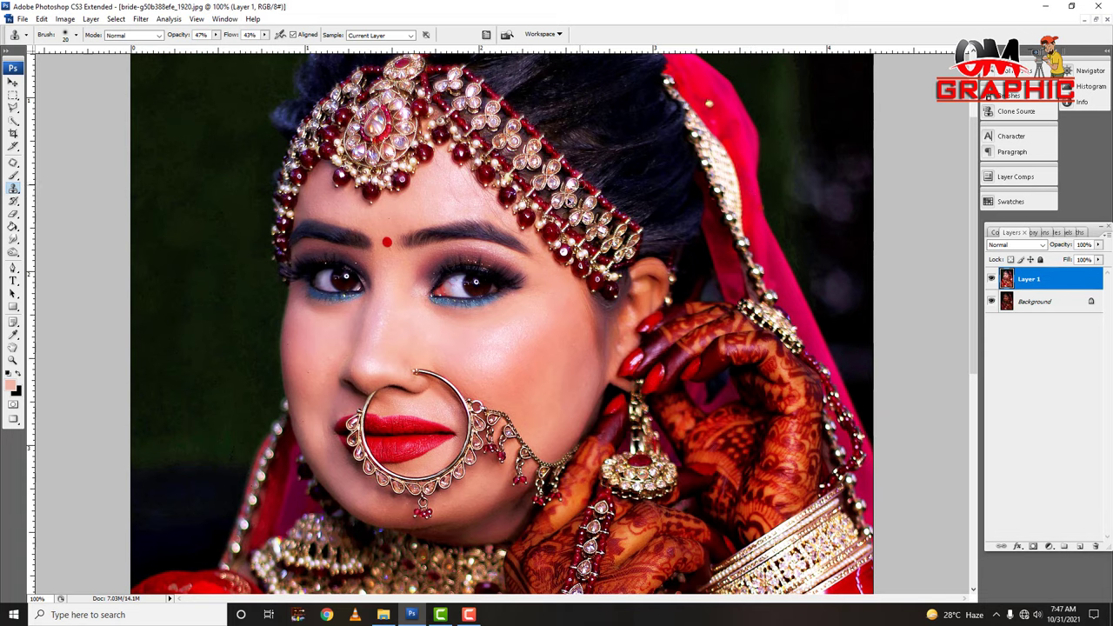
key(ctrl+equal)
key(ctrl+equal)
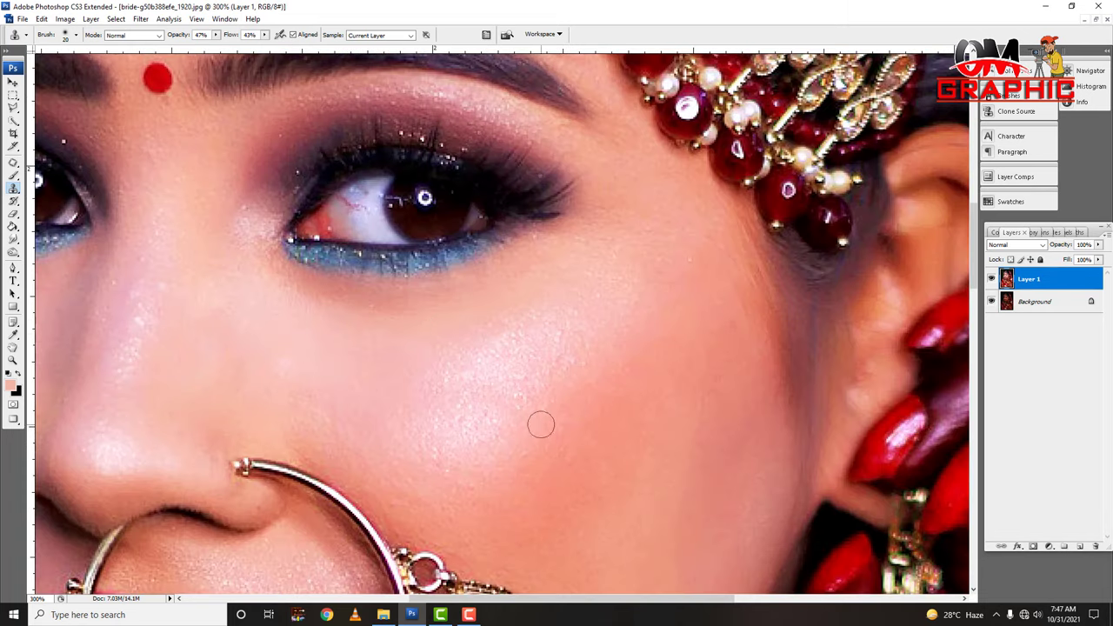
Step: Pan to the eye and cheek and run Portraiture again with a smoothing preset
drag(496, 405, 478, 390)
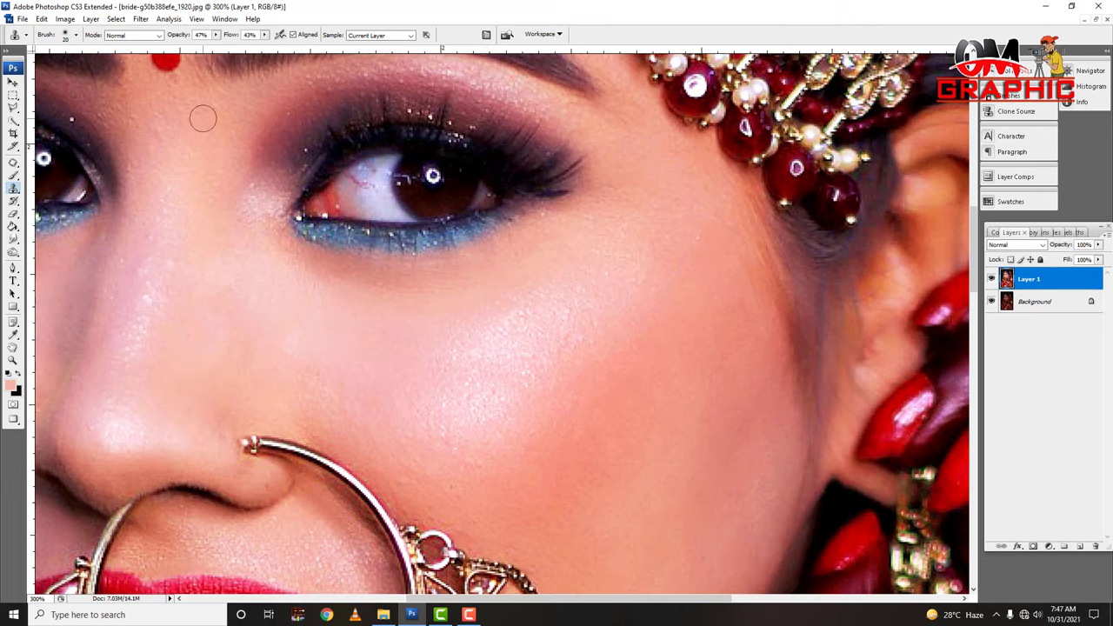
click(140, 18)
mouse_move(161, 284)
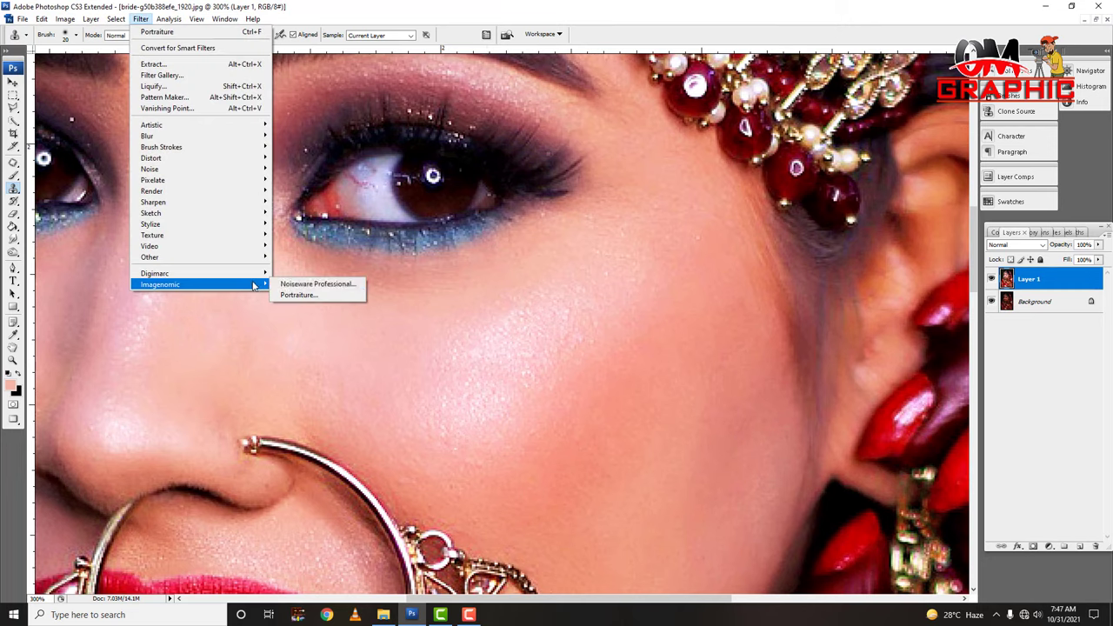
click(321, 296)
click(357, 103)
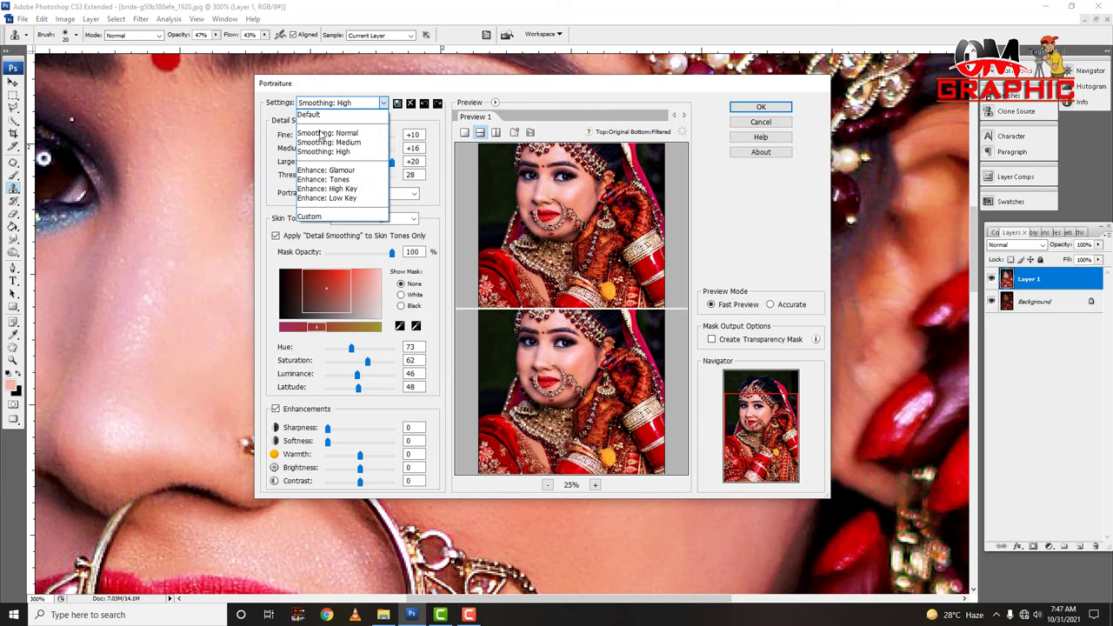
click(323, 113)
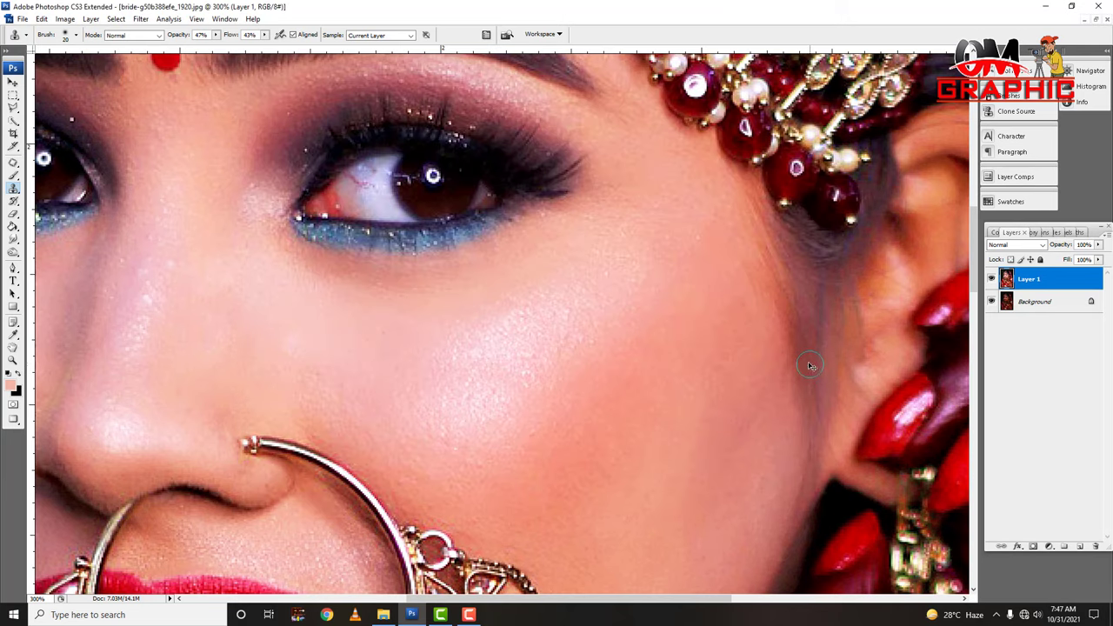
key(ctrl+minus)
key(ctrl+minus)
key(ctrl+minus)
key(ctrl+minus)
key(ctrl+plus)
key(ctrl+plus)
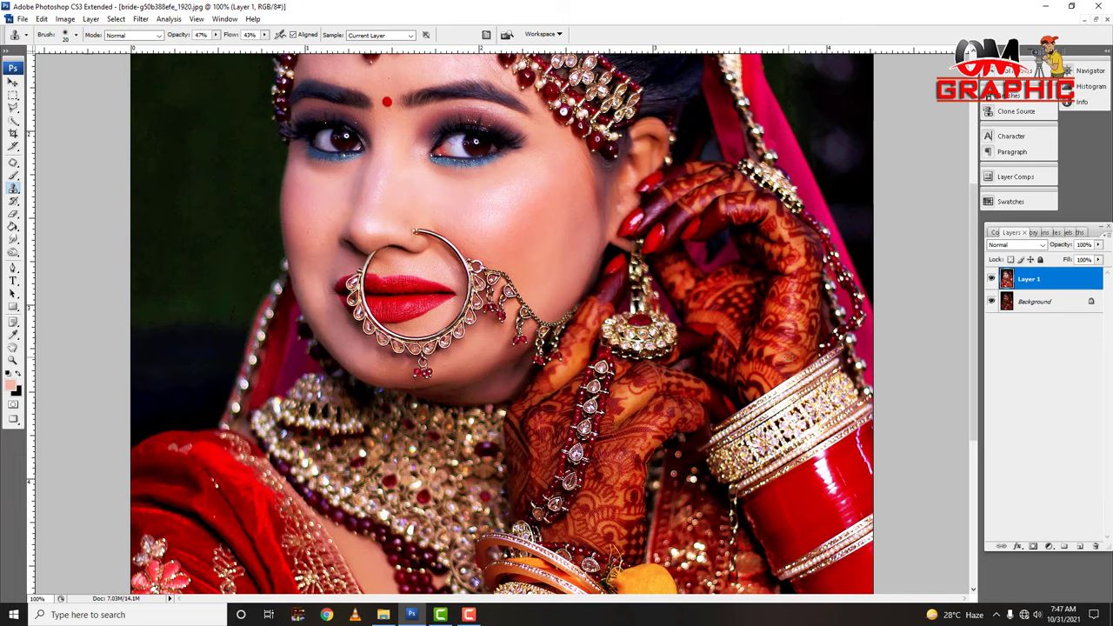
key(ctrl+plus)
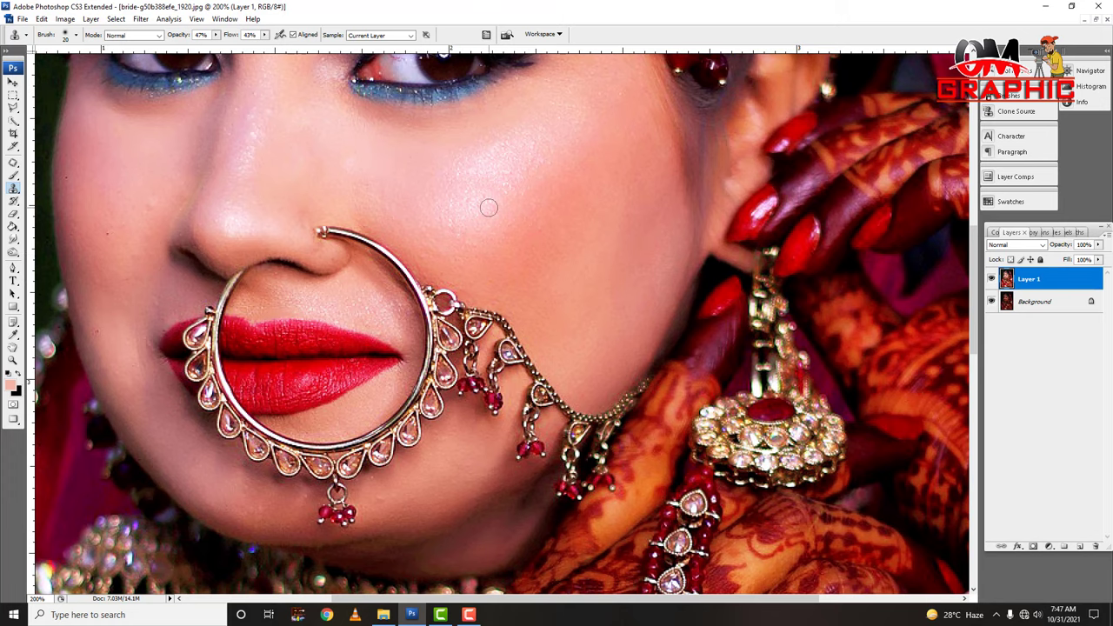
key(ctrl+minus)
key(ctrl+minus)
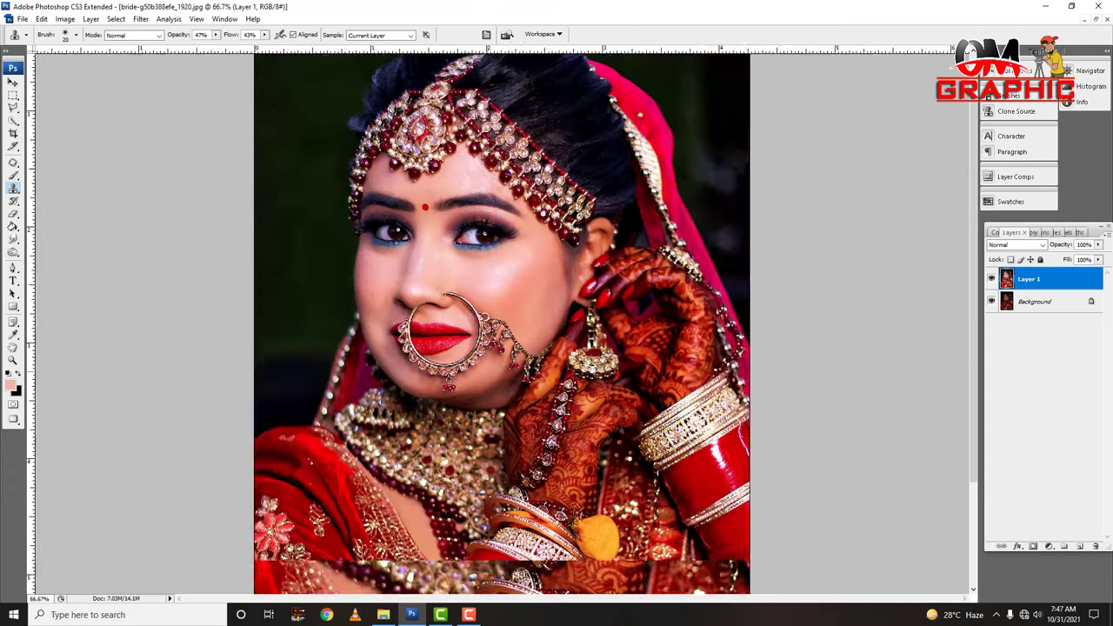